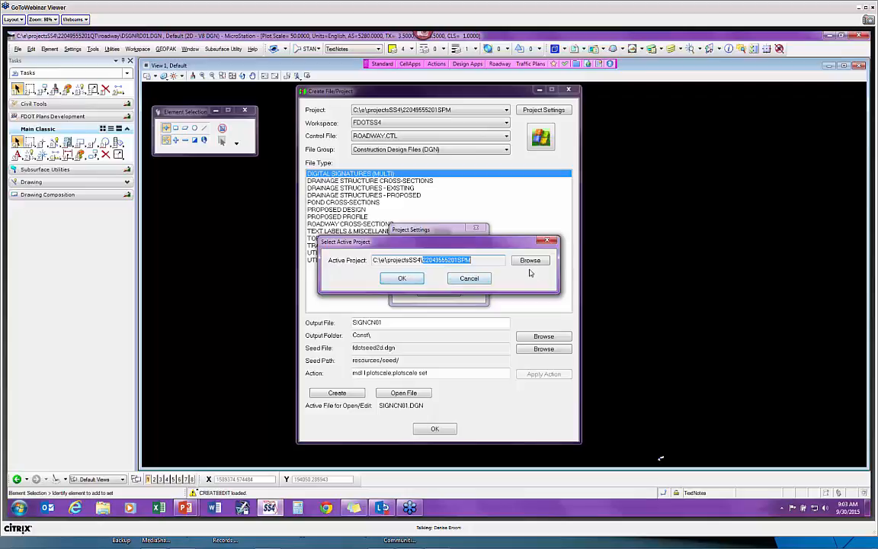
{"action": "left_click", "coordinate": [530, 260]}
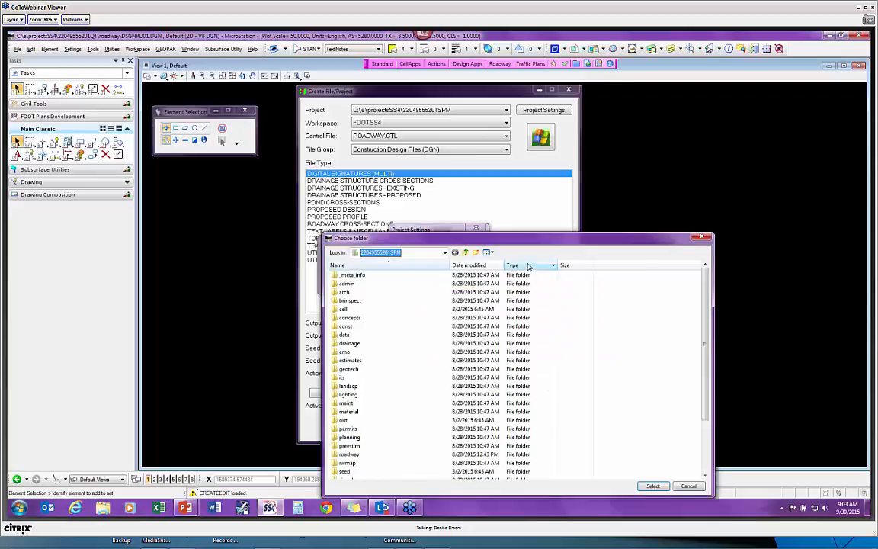
{"action": "left_click", "coordinate": [465, 254]}
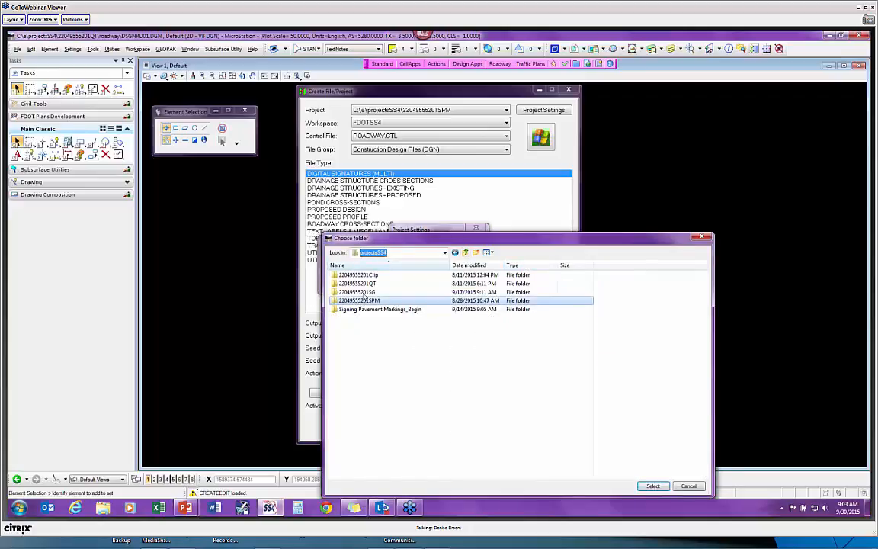
{"action": "left_click", "coordinate": [364, 284]}
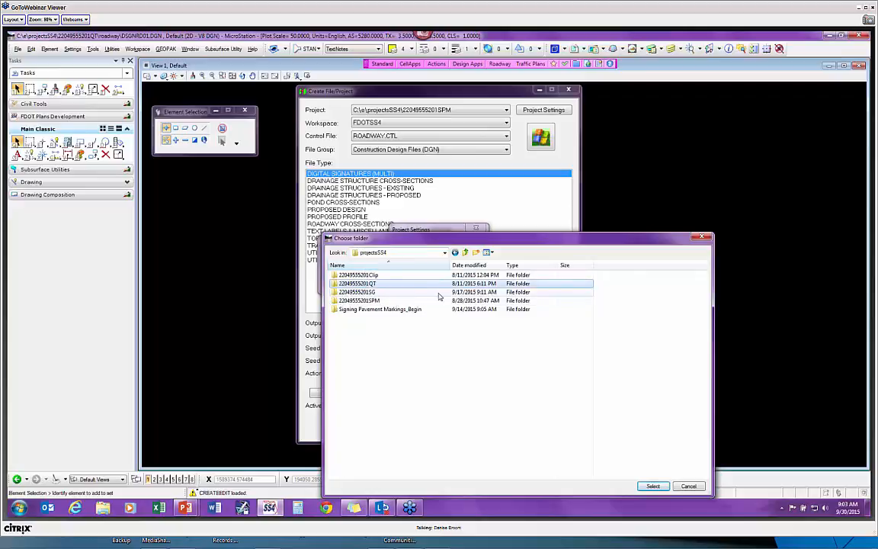
{"action": "left_click", "coordinate": [363, 275]}
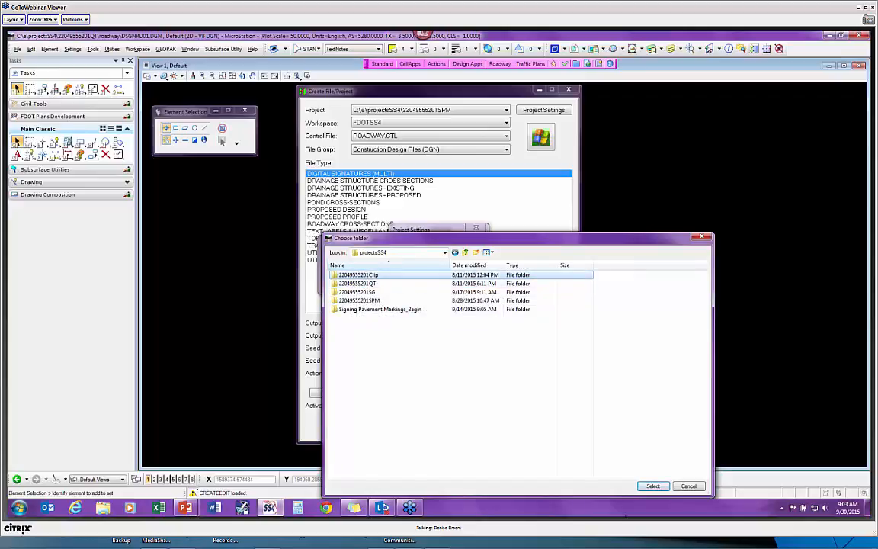
{"action": "double_click", "coordinate": [374, 275]}
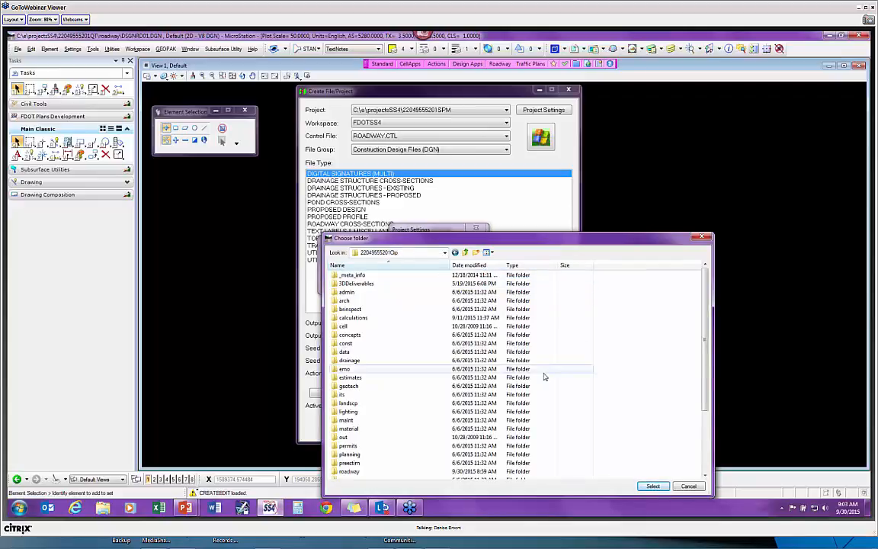
{"action": "left_click", "coordinate": [653, 486]}
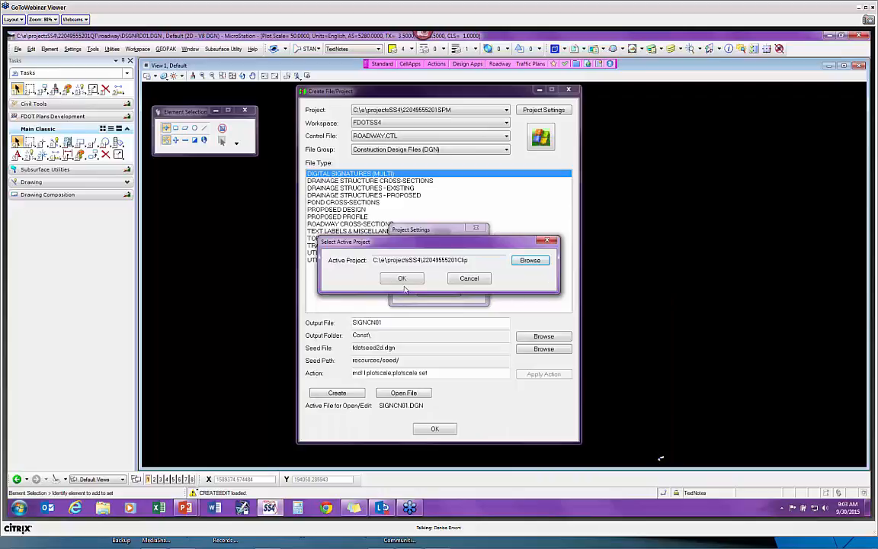
{"action": "left_click", "coordinate": [402, 278]}
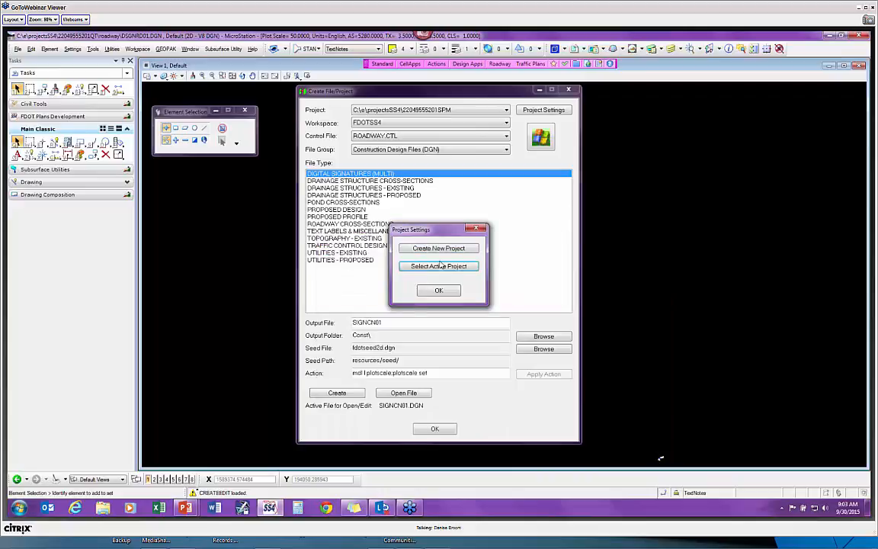
{"action": "left_click", "coordinate": [440, 290]}
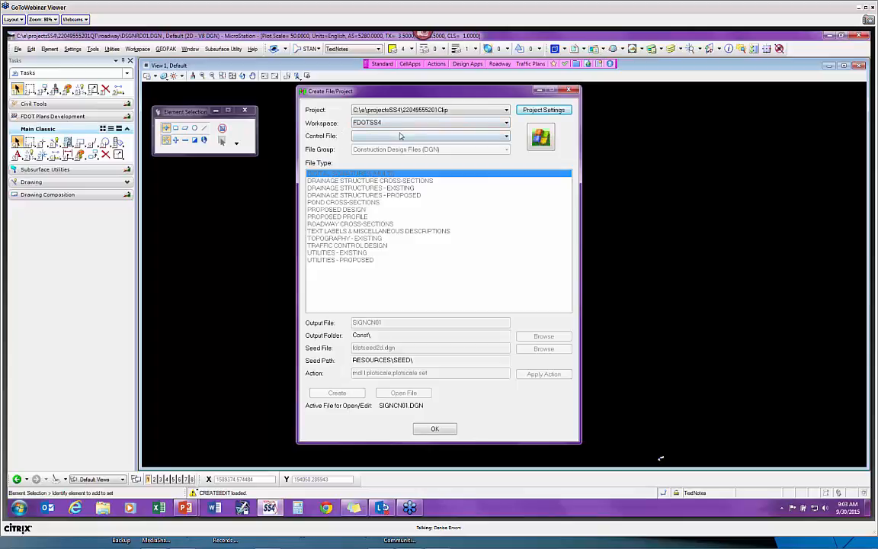
- Load the ROADWAY.CTL control file and set the file group to Roadway Design Files (DGN)
{"action": "left_click", "coordinate": [487, 141]}
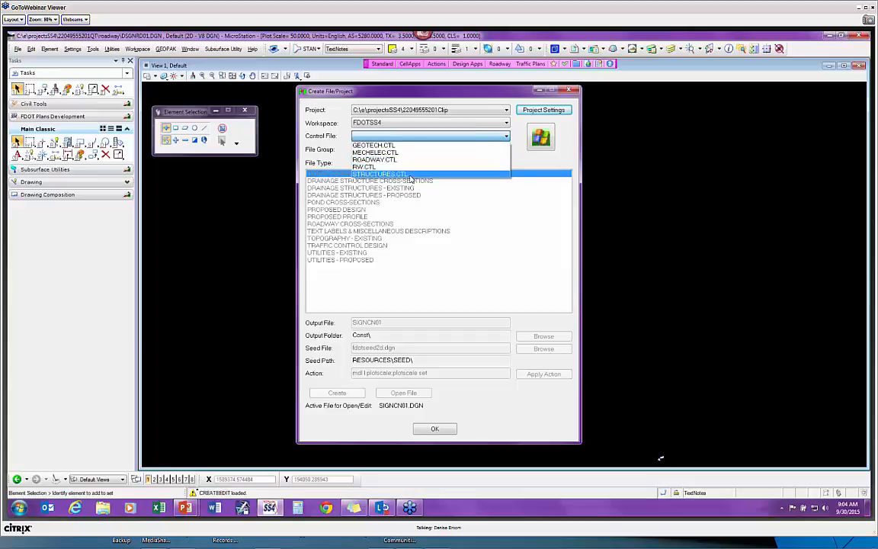
{"action": "left_click", "coordinate": [376, 160]}
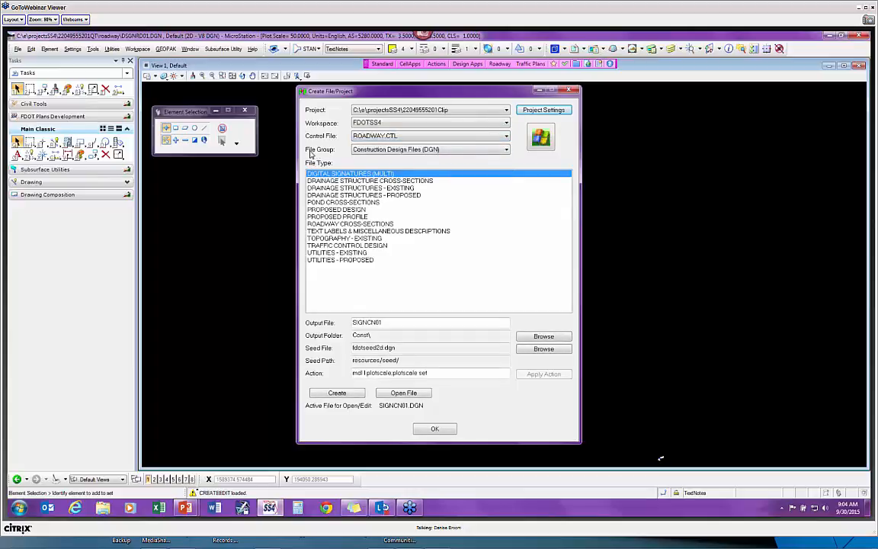
{"action": "left_click", "coordinate": [378, 151]}
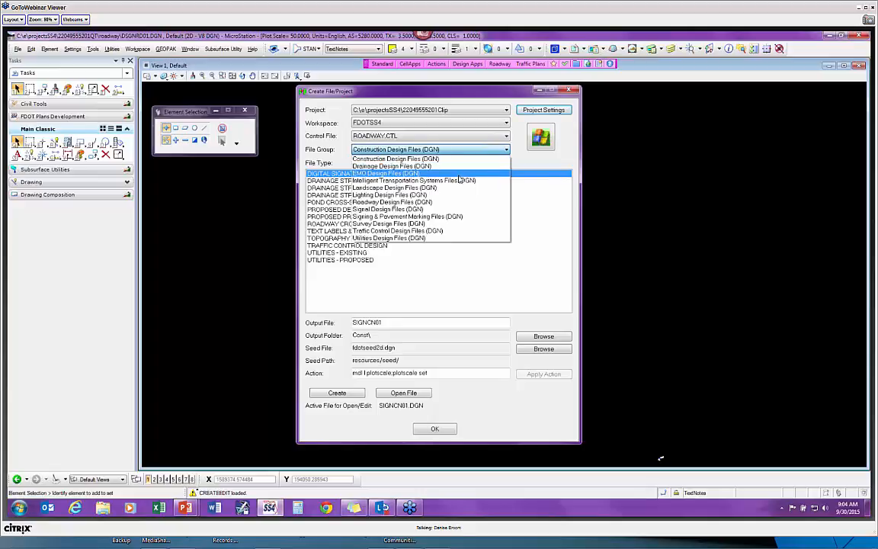
{"action": "left_click", "coordinate": [419, 205]}
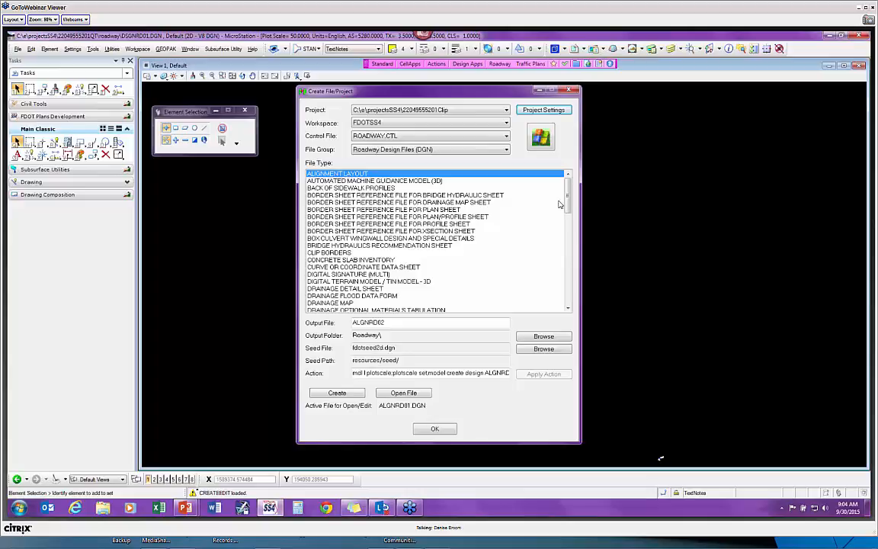
- Select Proposed Design as the file type within the Roadway Design Files group
{"action": "left_click_drag", "start_coordinate": [570, 193], "coordinate": [578, 285]}
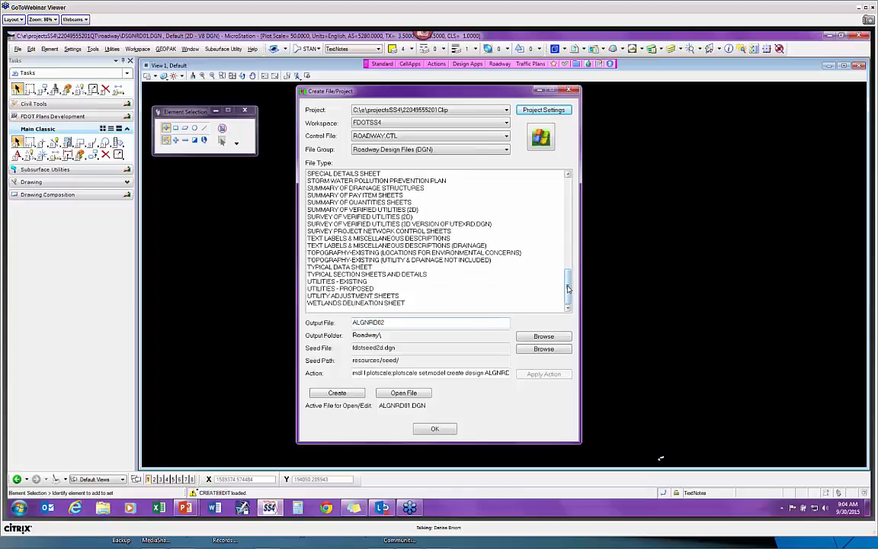
{"action": "left_click_drag", "start_coordinate": [568, 289], "coordinate": [570, 232]}
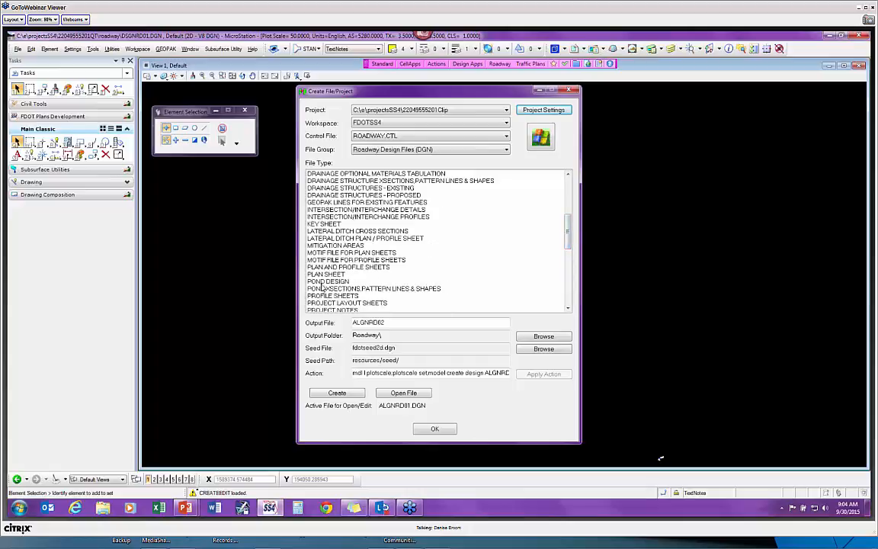
{"action": "scroll", "coordinate": [457, 290], "scroll_direction": "down", "scroll_amount": 1}
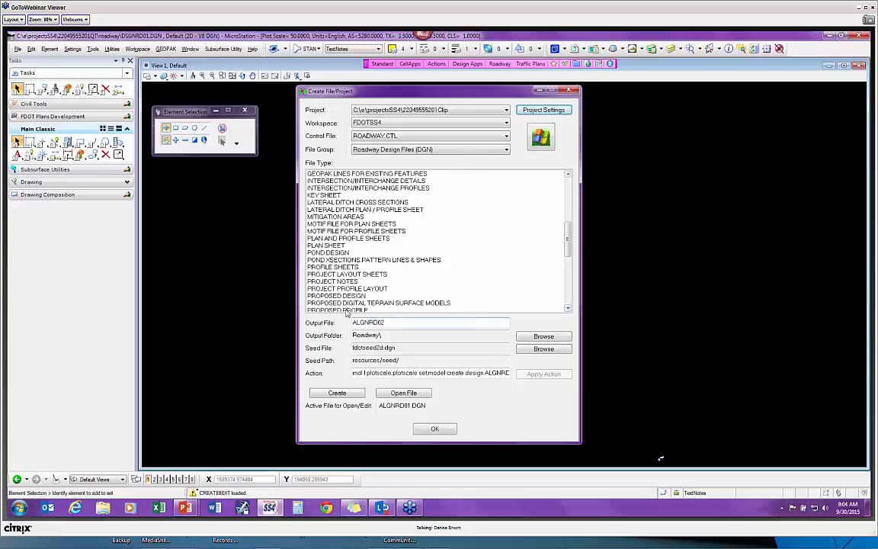
{"action": "left_click", "coordinate": [366, 296]}
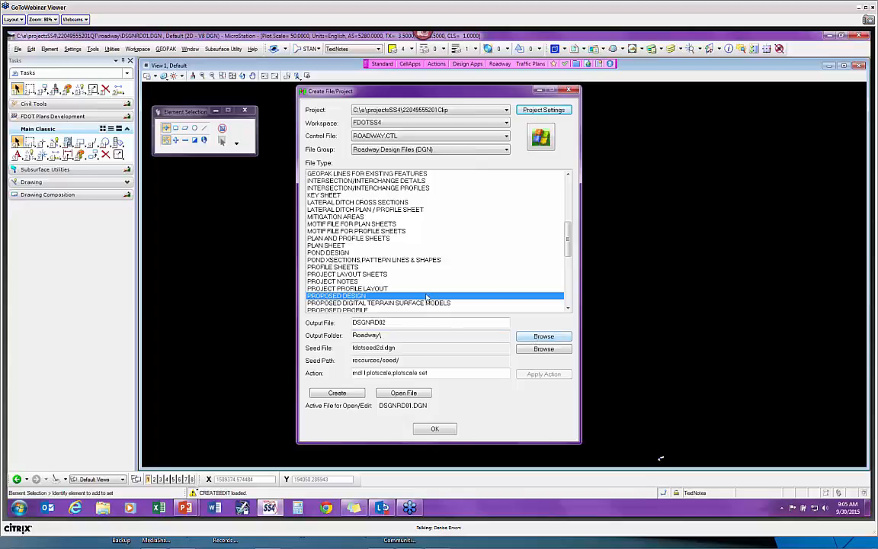
- Choose Drainage Structures - Proposed from the Drainage Design Files (DGN) group and set its output folder to roadway
{"action": "left_click", "coordinate": [425, 149]}
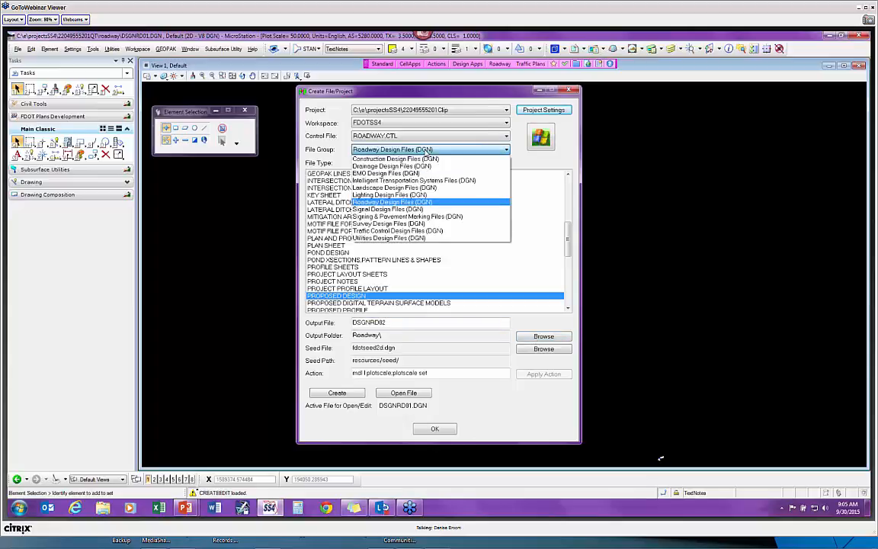
{"action": "left_click", "coordinate": [389, 166]}
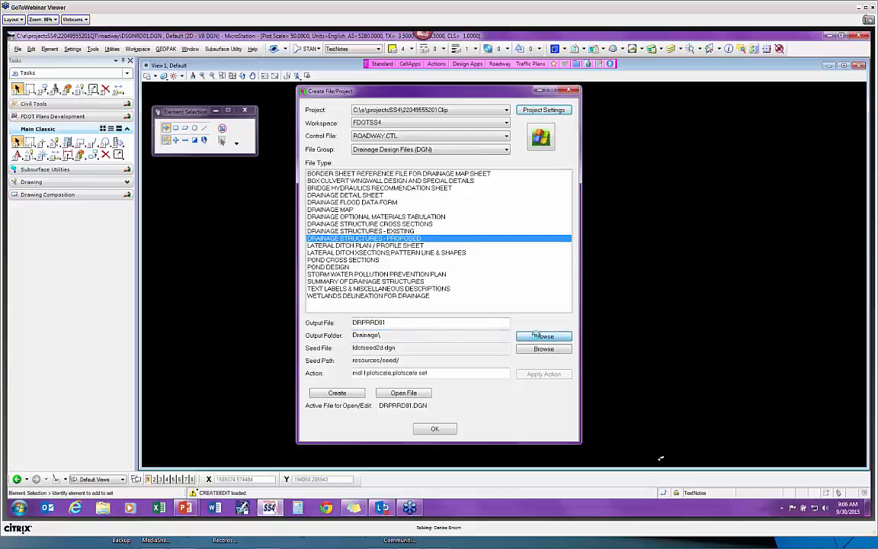
{"action": "left_click", "coordinate": [533, 336]}
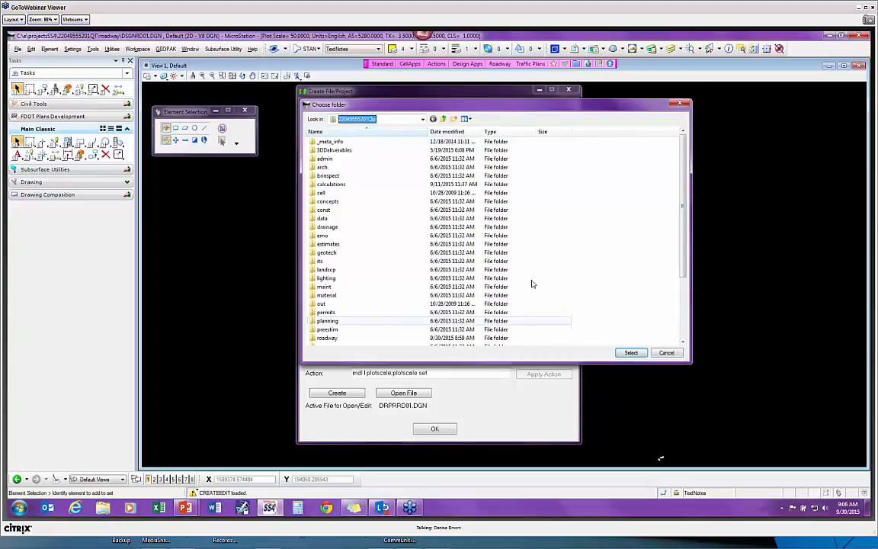
{"action": "double_click", "coordinate": [334, 338]}
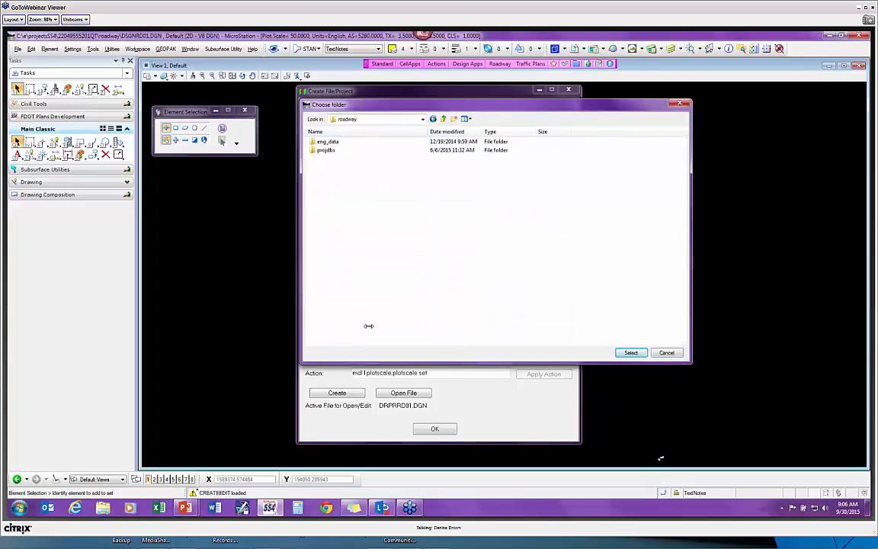
{"action": "left_click", "coordinate": [631, 352]}
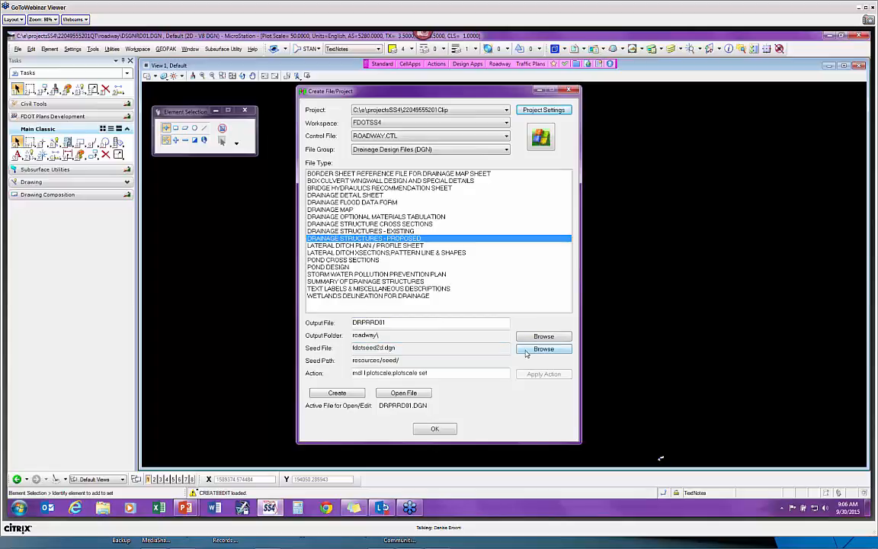
{"action": "left_click", "coordinate": [402, 348]}
{"action": "left_click", "coordinate": [403, 361]}
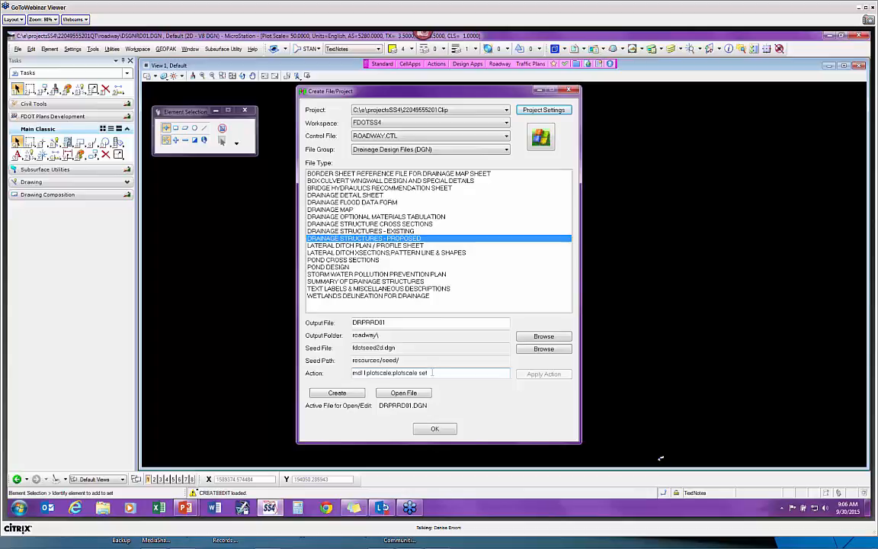
{"action": "left_click_drag", "start_coordinate": [432, 373], "coordinate": [392, 373]}
- Switch the file group back to Roadway Design Files (DGN) and inspect the action string for the Alignment Layout type
{"action": "left_click", "coordinate": [409, 150]}
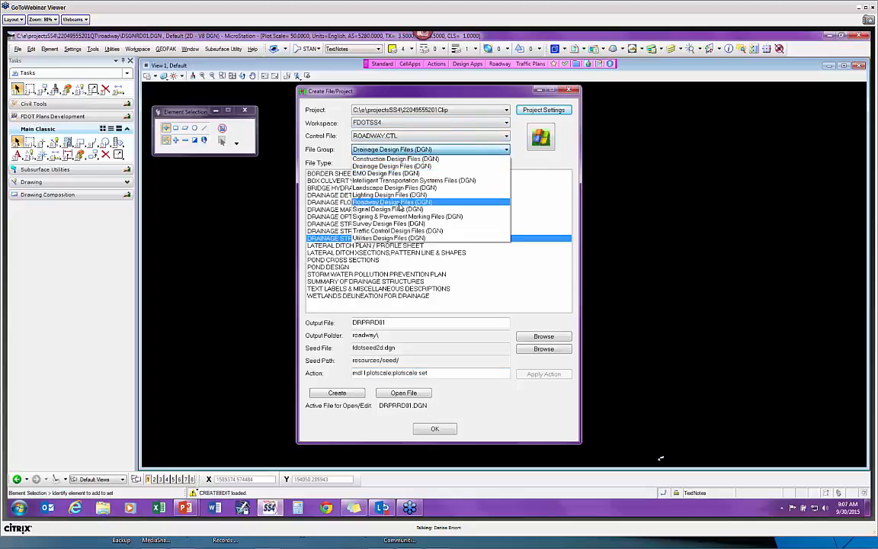
{"action": "left_click", "coordinate": [409, 189]}
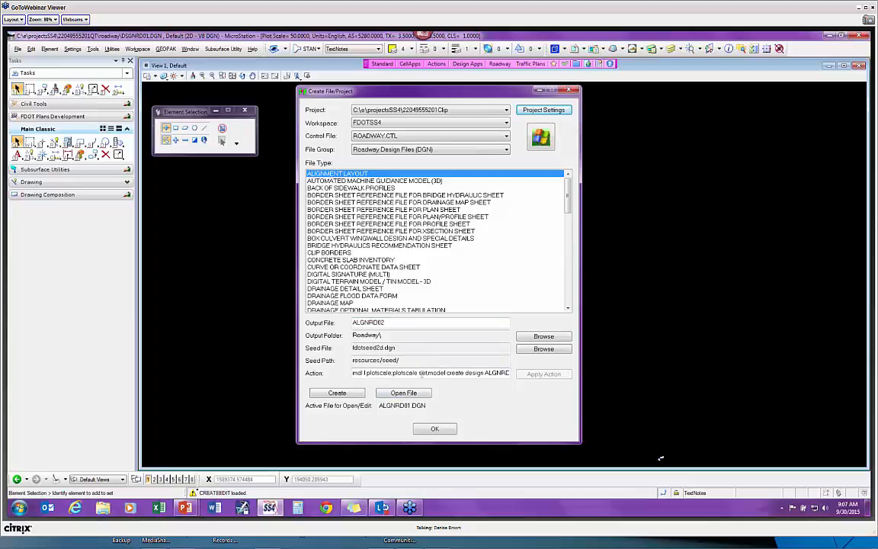
{"action": "left_click_drag", "start_coordinate": [385, 372], "coordinate": [513, 373]}
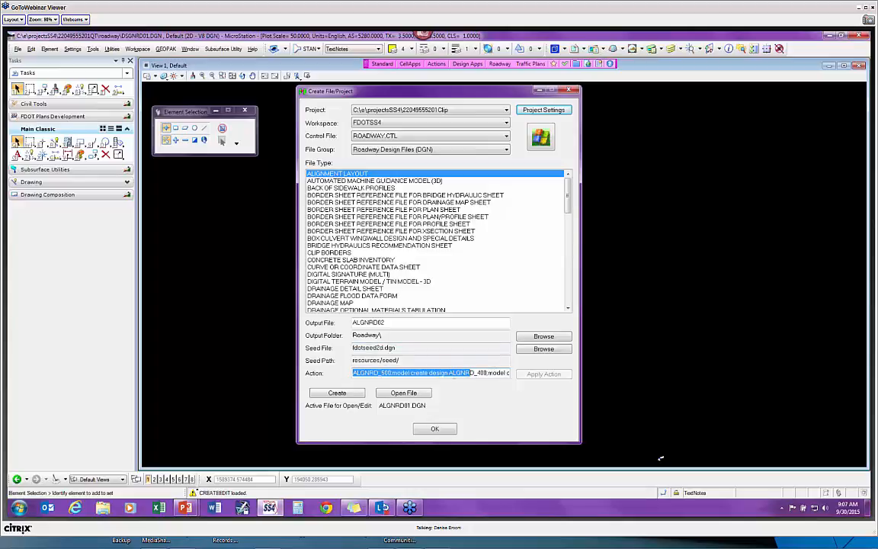
{"action": "left_click_drag", "start_coordinate": [449, 373], "coordinate": [478, 372]}
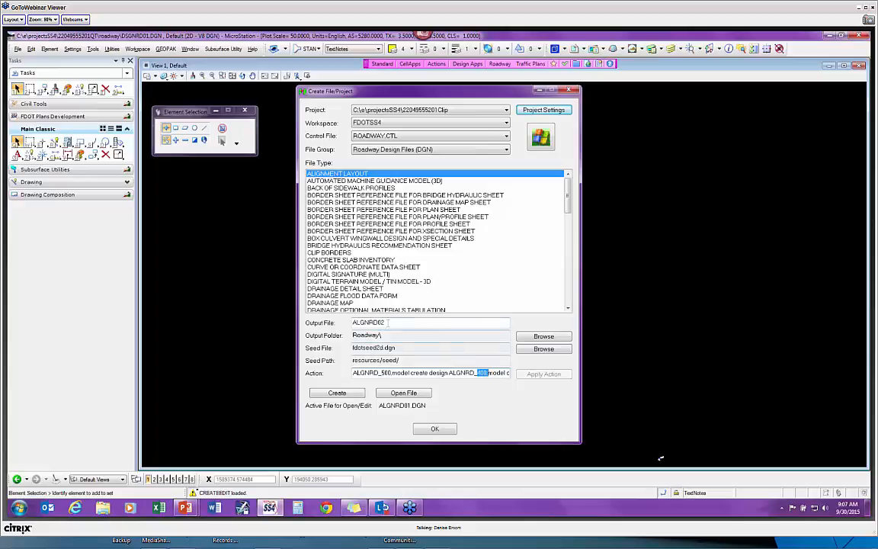
- Create the alignment layout file ALGNRD02 in the Roadway folder and open it
{"action": "left_click", "coordinate": [337, 393]}
{"action": "left_click", "coordinate": [508, 299]}
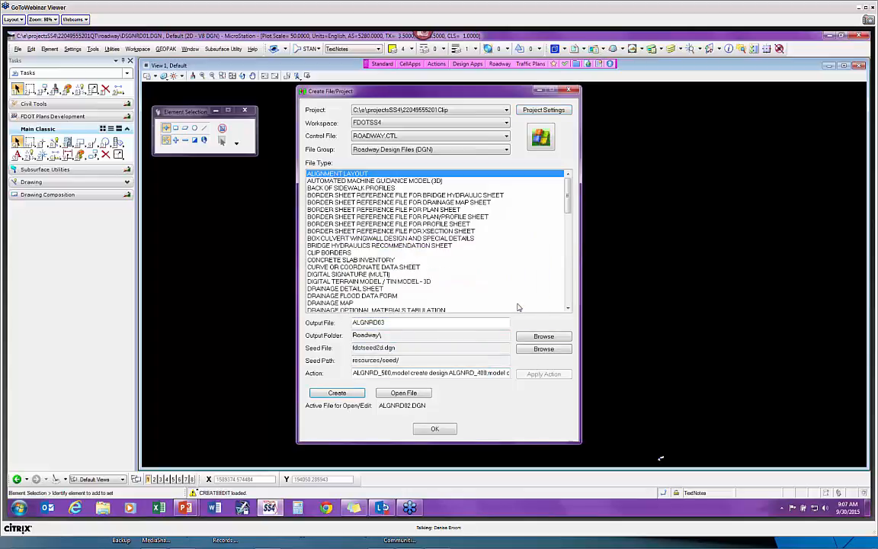
{"action": "left_click", "coordinate": [409, 394]}
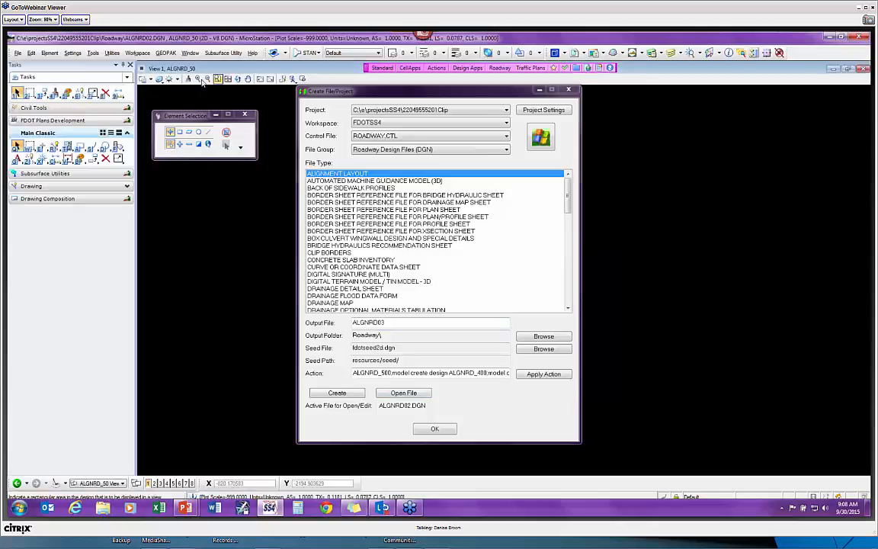
- Examine the list of scaled models contained in ALGNRD02.DGN, including ALGNRD_50, and close the list
{"action": "left_click", "coordinate": [502, 51]}
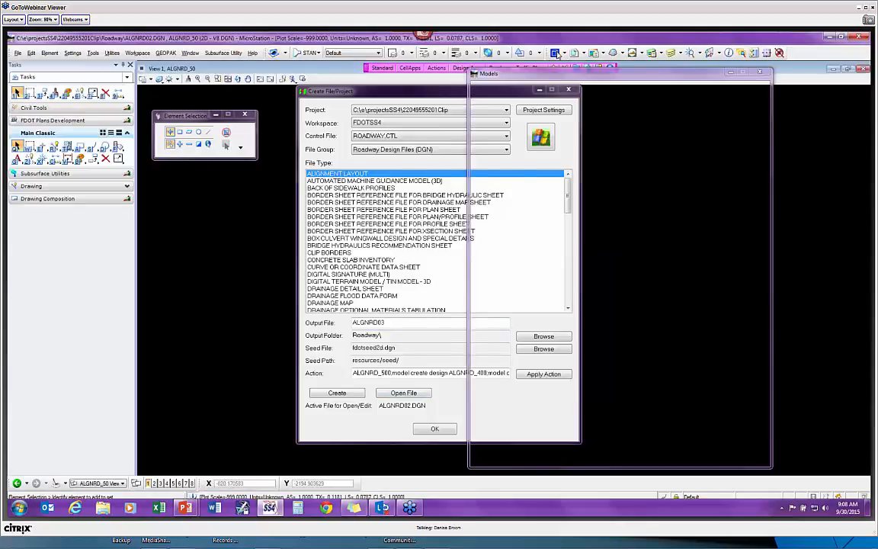
{"action": "left_click", "coordinate": [538, 117]}
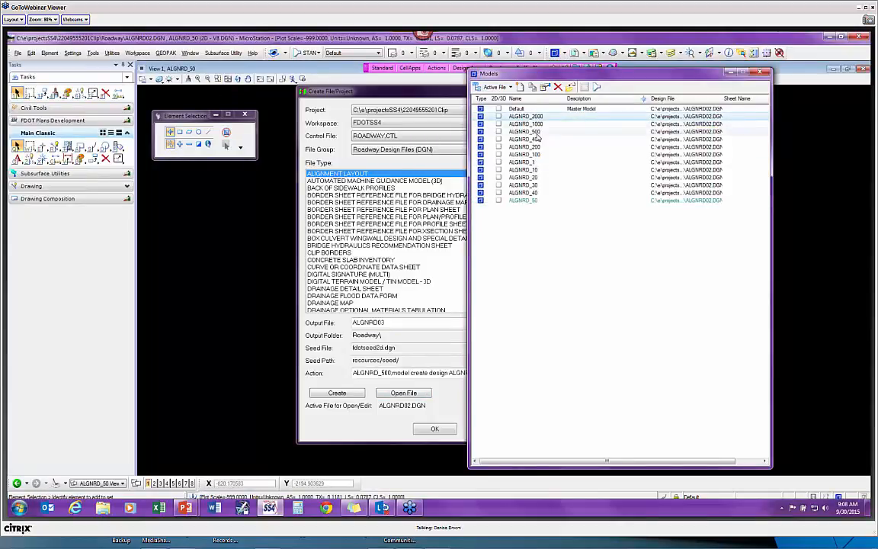
{"action": "left_click", "coordinate": [536, 132]}
{"action": "left_click", "coordinate": [555, 201]}
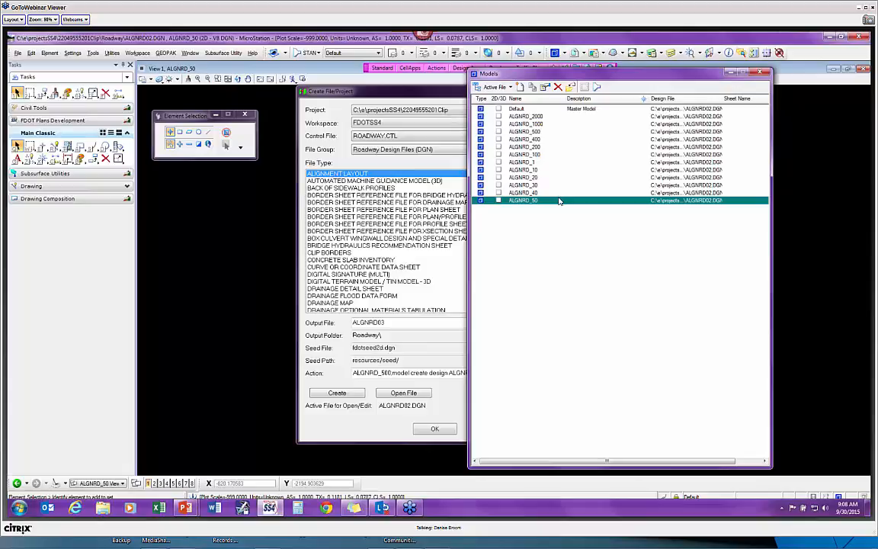
{"action": "left_click", "coordinate": [760, 72]}
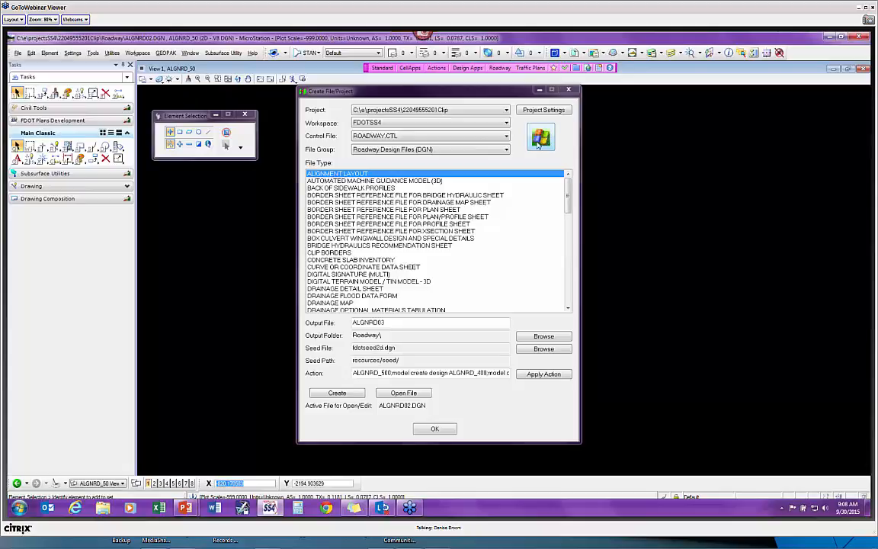
{"action": "left_click", "coordinate": [535, 145]}
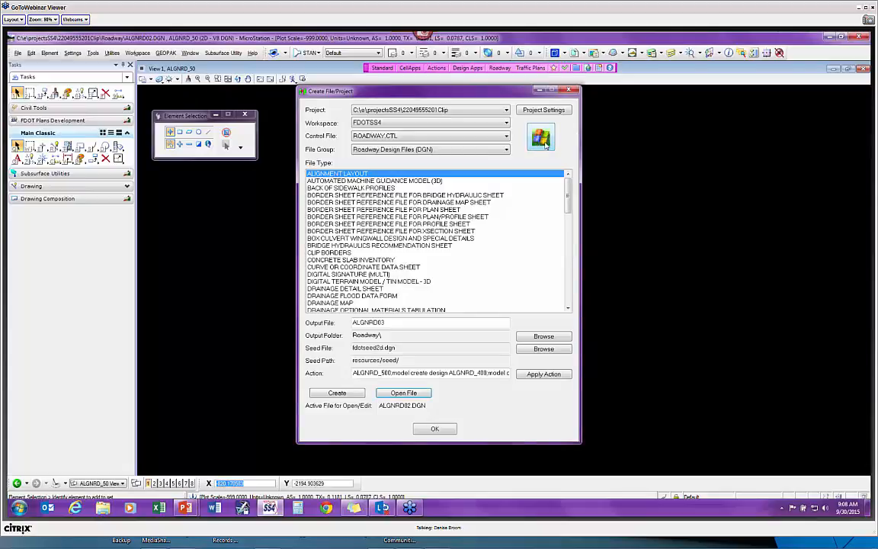
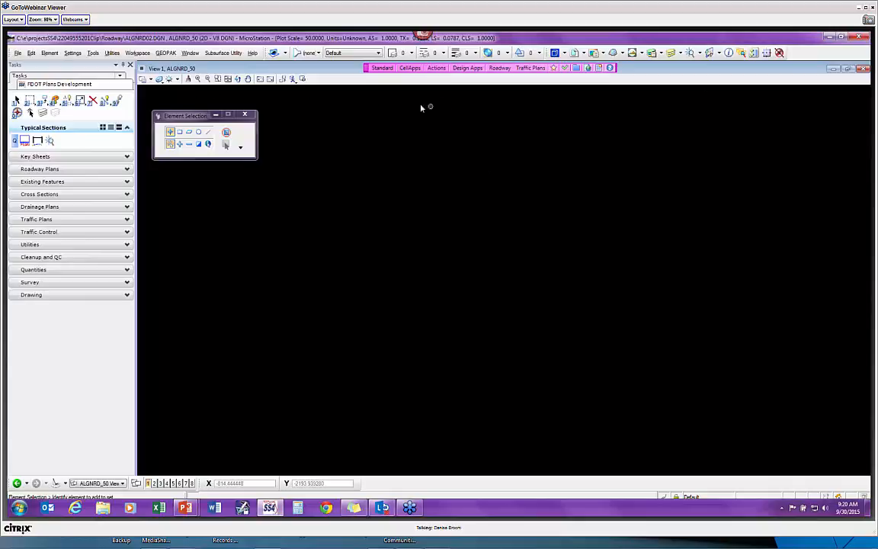
- Open the 3PC AdHoc Attribute Manager and the FDOT Adhoc Manager, and close the 3PC one
{"action": "left_click", "coordinate": [165, 53]}
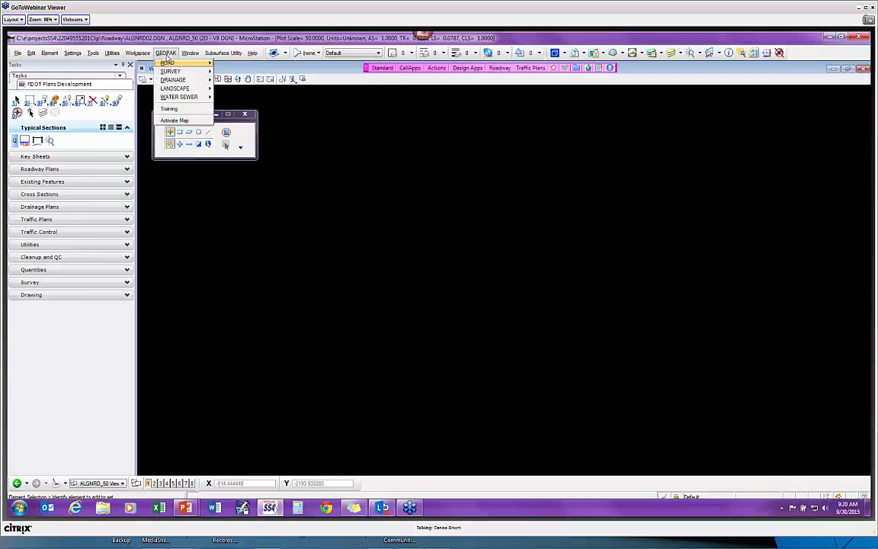
{"action": "mouse_move", "coordinate": [166, 62]}
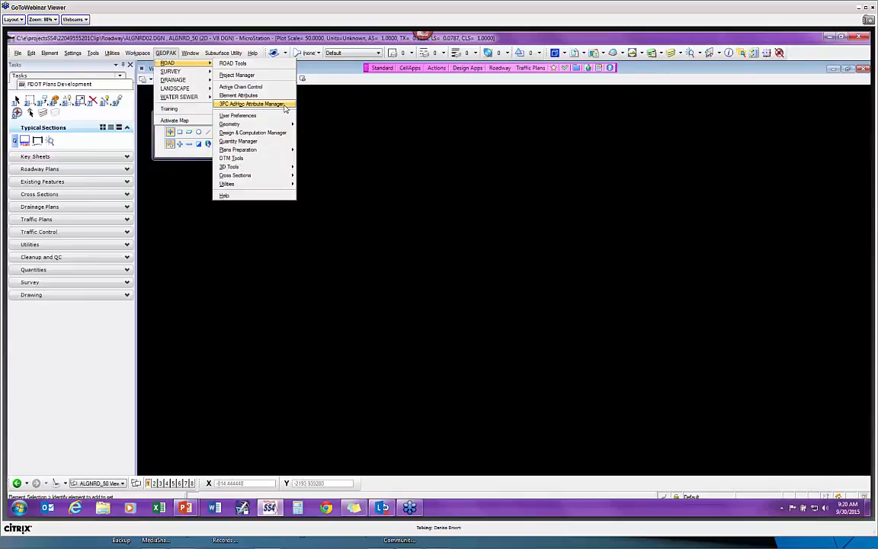
{"action": "left_click", "coordinate": [286, 107]}
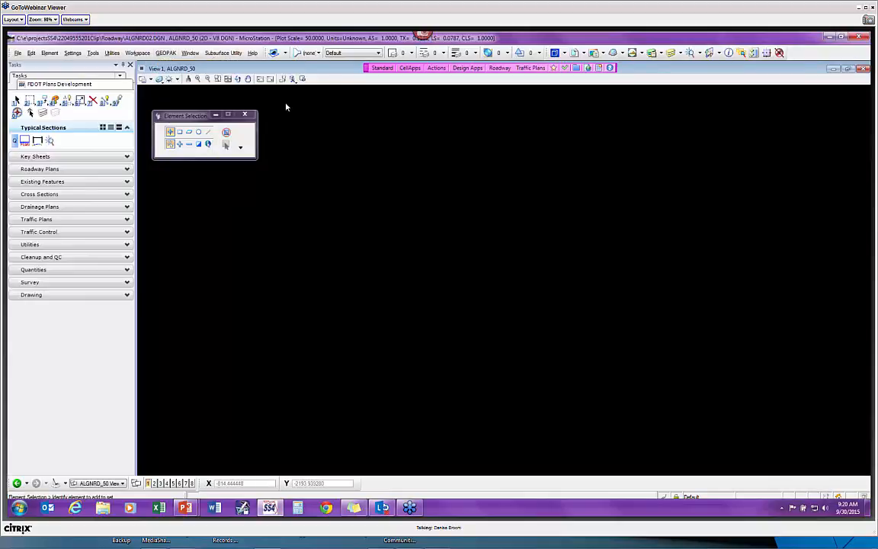
{"action": "left_click", "coordinate": [440, 68]}
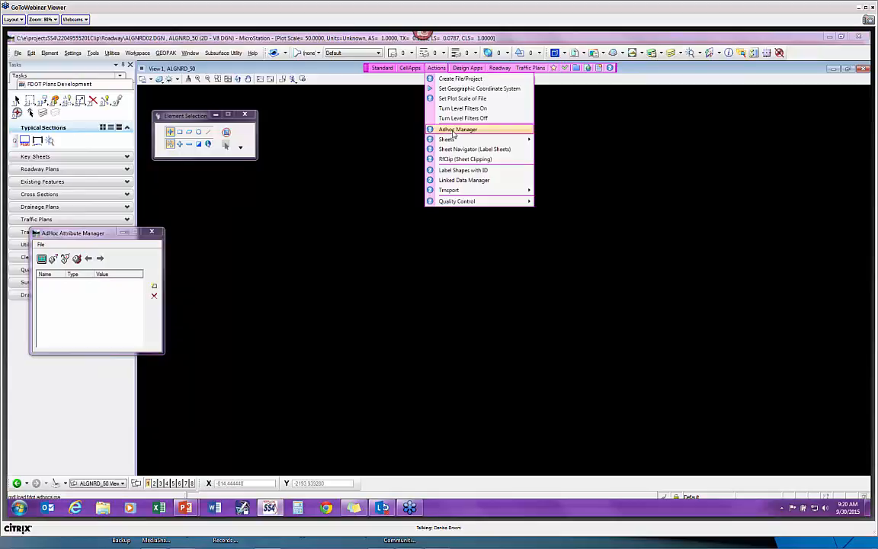
{"action": "left_click", "coordinate": [457, 129]}
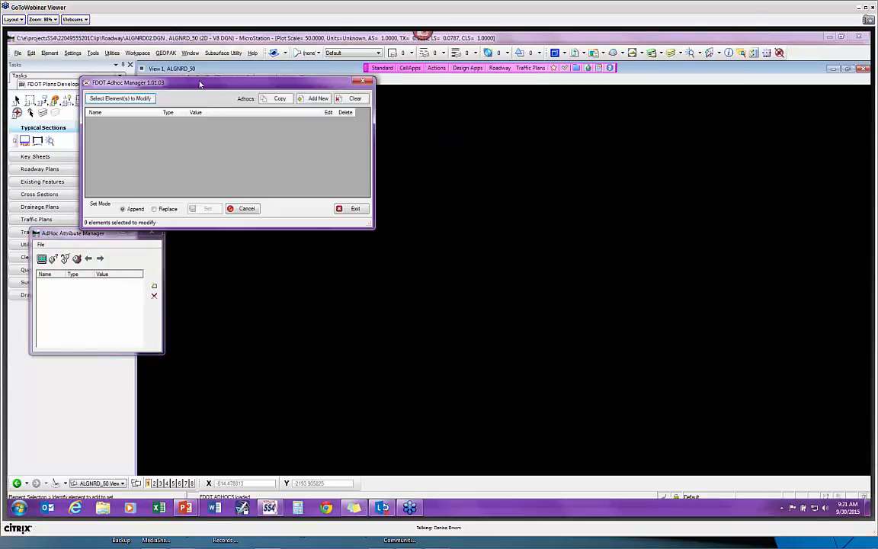
{"action": "left_click", "coordinate": [152, 230]}
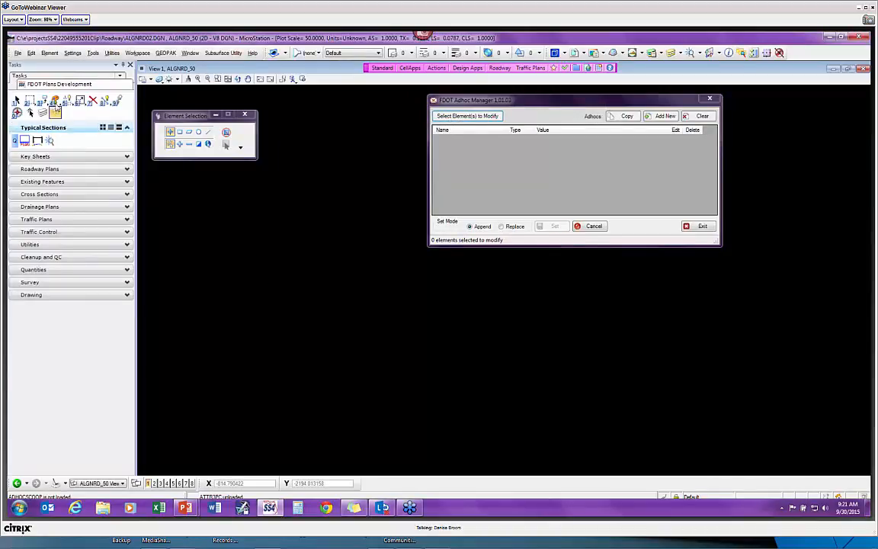
- Draw a long line rising gently to the right across the lower half of the view with Place Line
{"action": "left_click", "coordinate": [42, 294]}
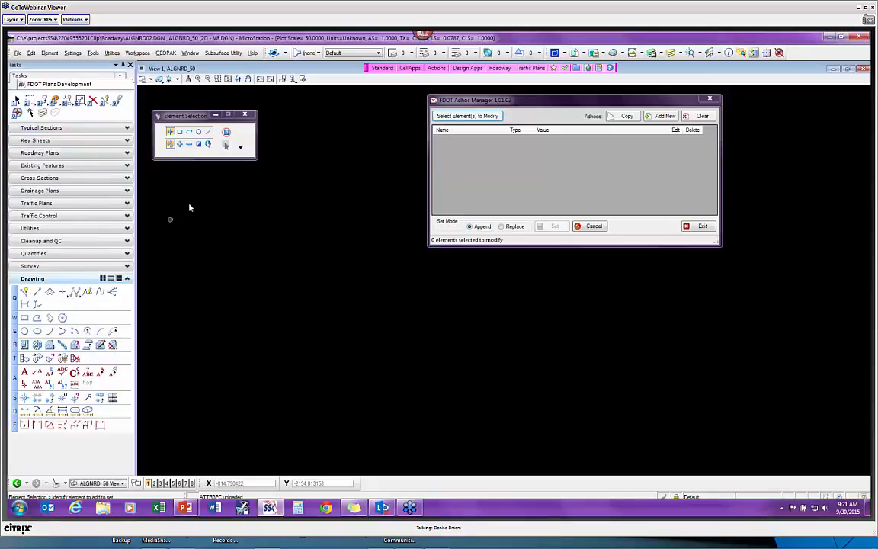
{"action": "left_click", "coordinate": [36, 292]}
{"action": "left_click", "coordinate": [238, 359]}
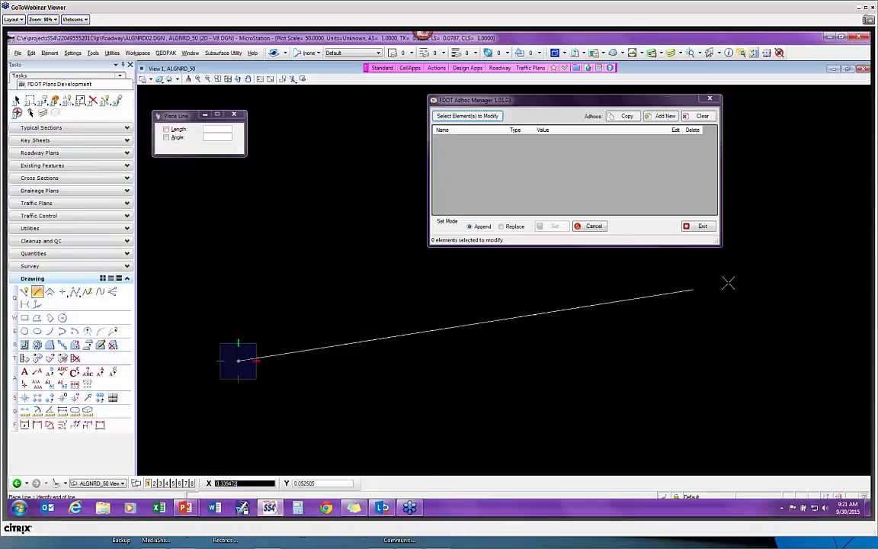
{"action": "left_click", "coordinate": [783, 254]}
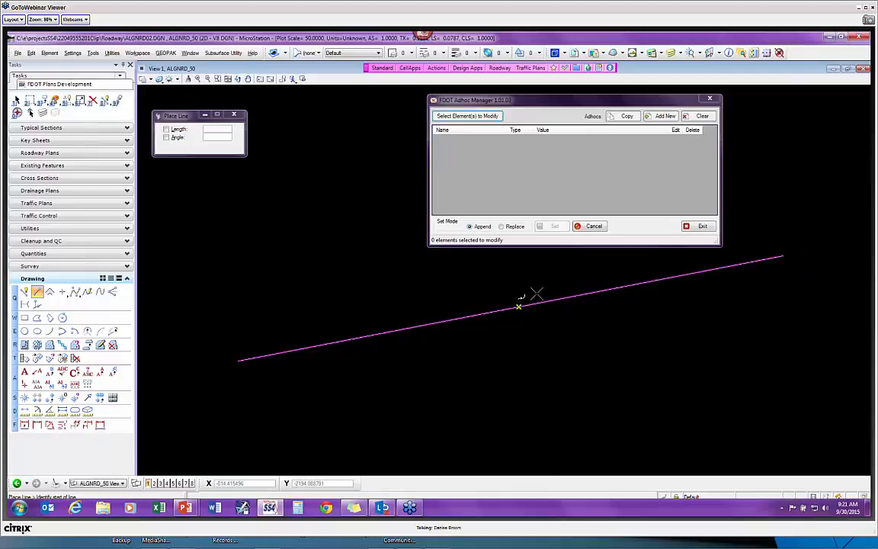
- Load the drawn line into the FDOT Adhoc Manager as the element to modify, using it as the selection set
{"action": "left_click", "coordinate": [467, 117]}
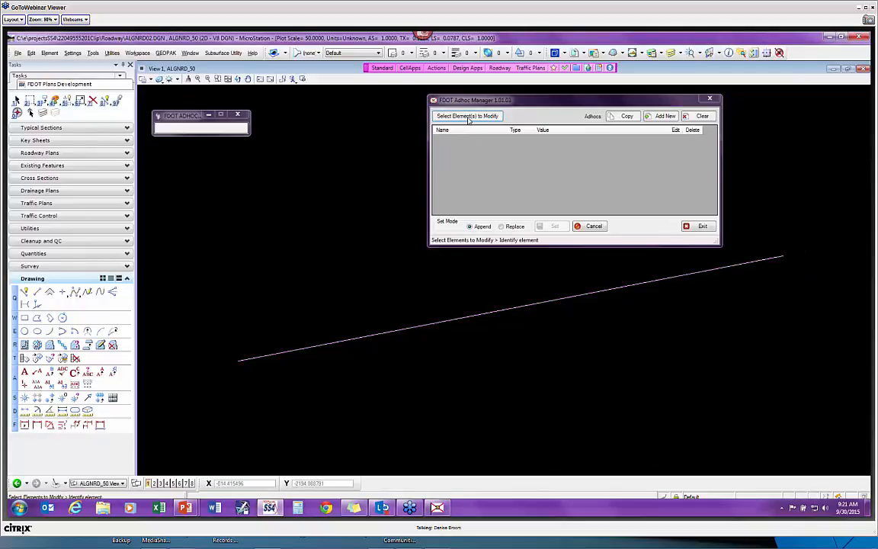
{"action": "left_click", "coordinate": [406, 328]}
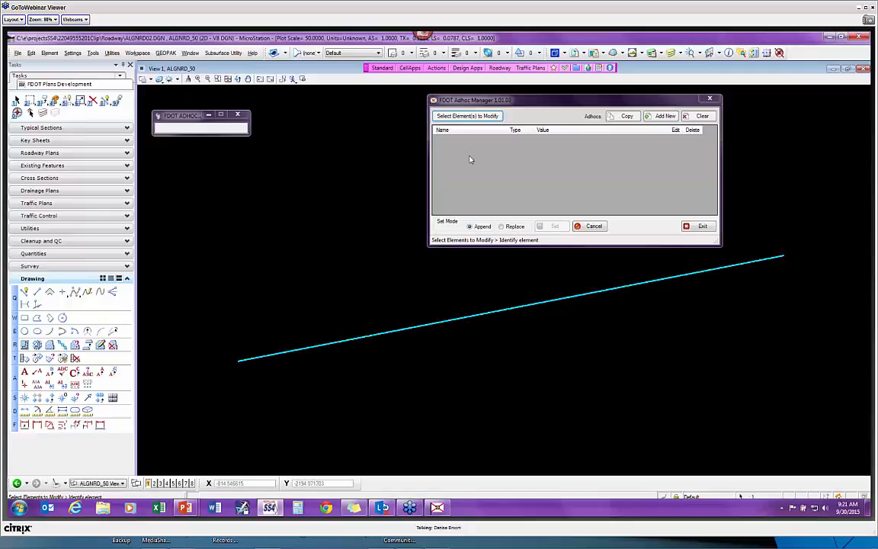
{"action": "left_click", "coordinate": [468, 116]}
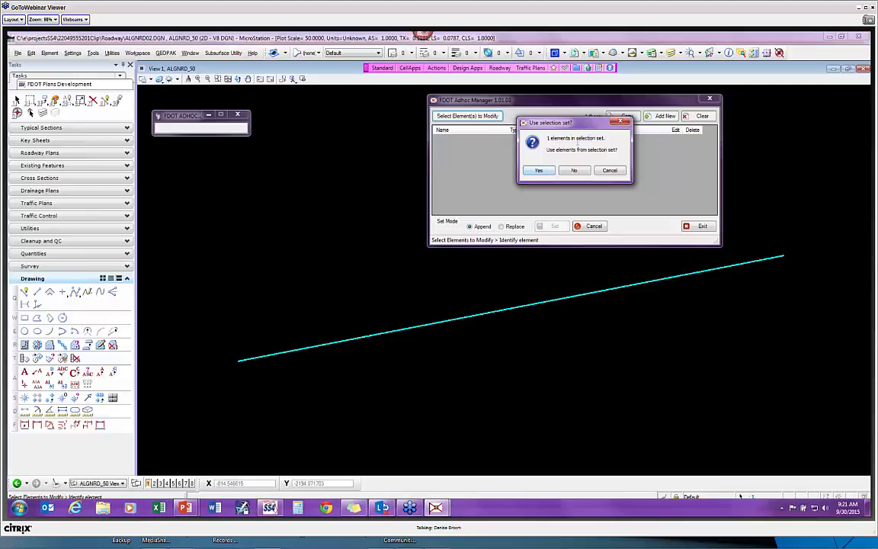
{"action": "left_click", "coordinate": [538, 170]}
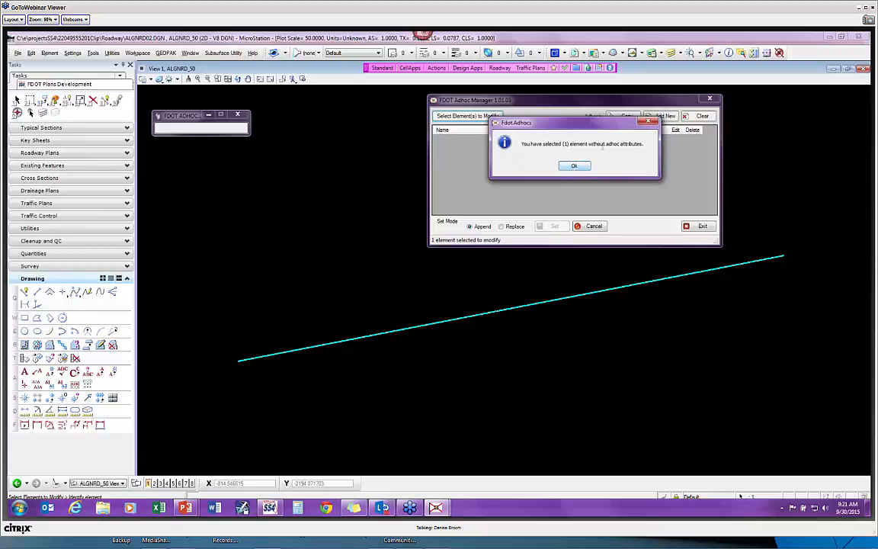
{"action": "left_click_drag", "start_coordinate": [588, 144], "coordinate": [606, 145]}
{"action": "left_click", "coordinate": [582, 166]}
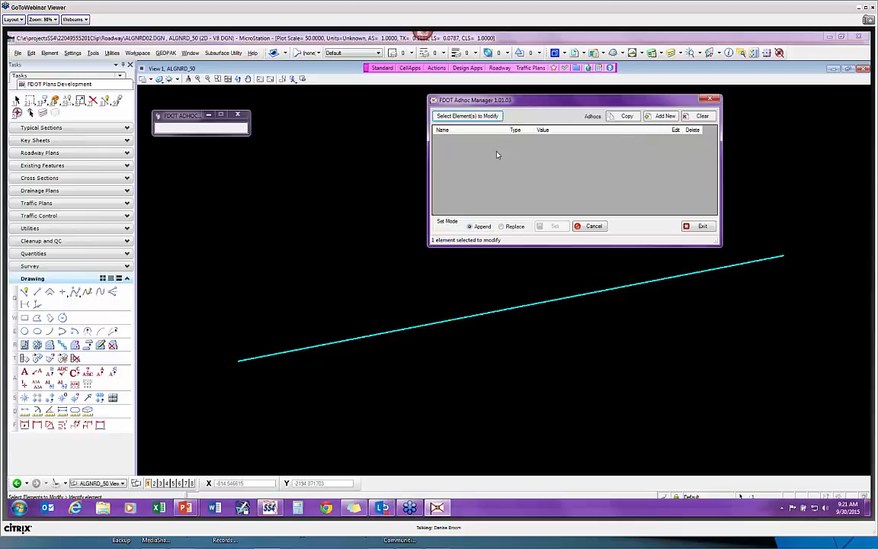
- Add a new adhoc named Testing of type String with the value "This is a test"
{"action": "left_click", "coordinate": [657, 116]}
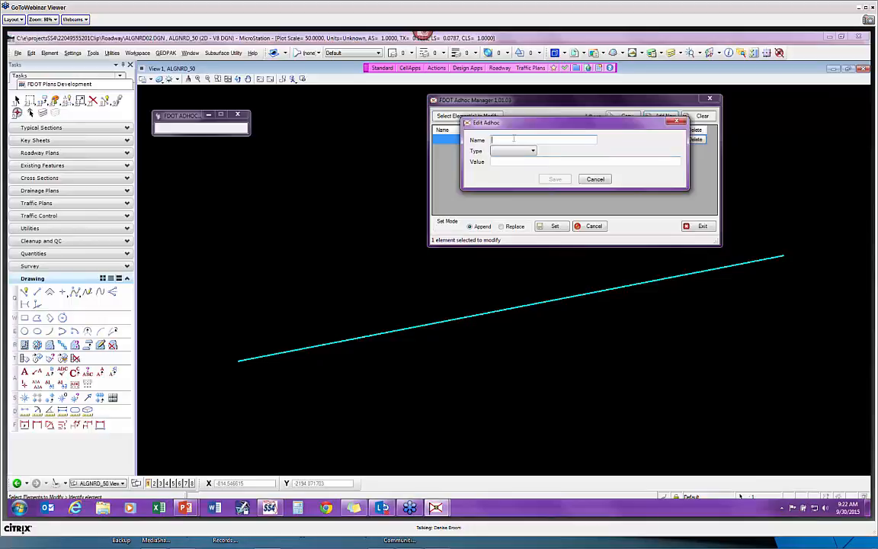
{"action": "type", "text": "Testing"}
{"action": "left_click", "coordinate": [516, 152]}
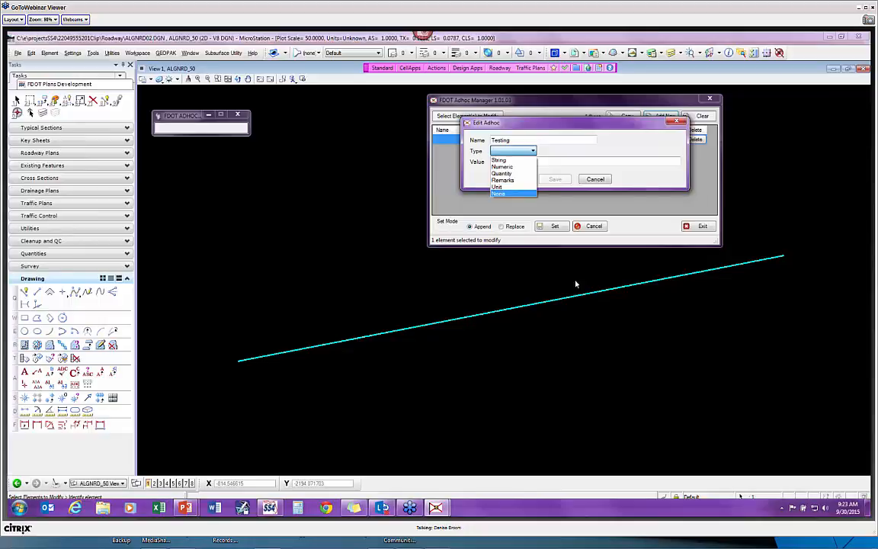
{"action": "left_click", "coordinate": [517, 160]}
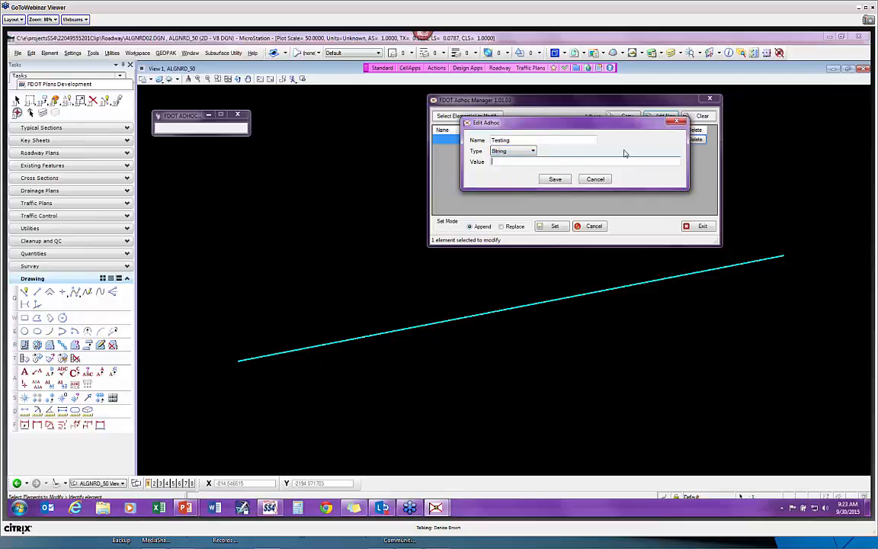
{"action": "type", "text": "This is a test"}
{"action": "left_click", "coordinate": [555, 179]}
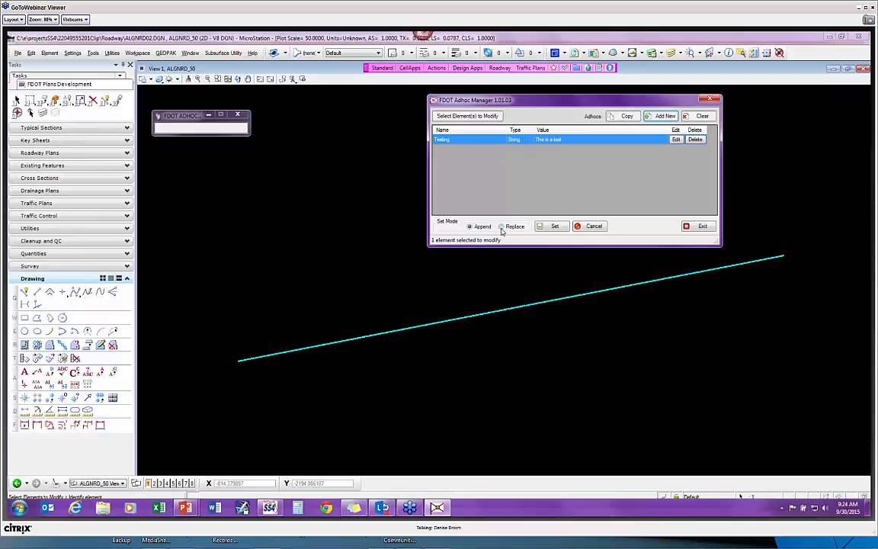
- Set the Testing adhoc on the line with the set mode at Append
{"action": "left_click", "coordinate": [508, 228]}
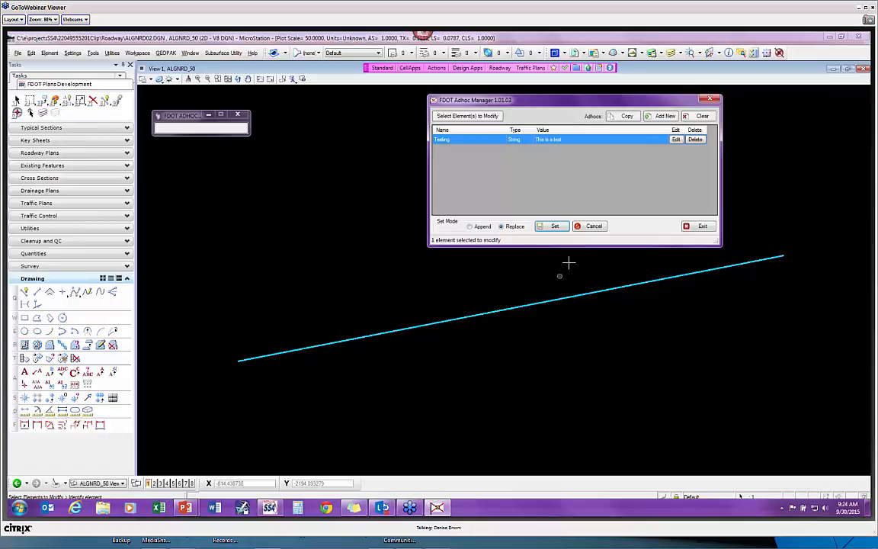
{"action": "left_click", "coordinate": [489, 227]}
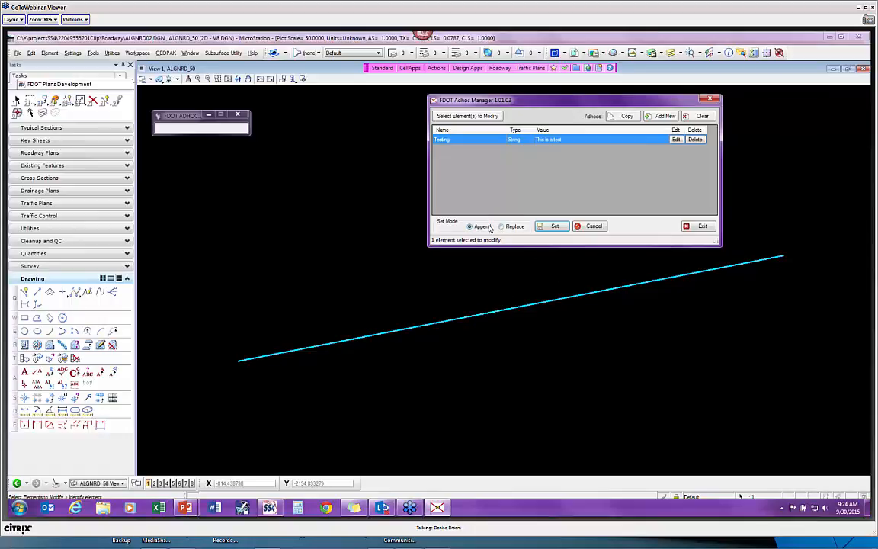
{"action": "left_click", "coordinate": [540, 227]}
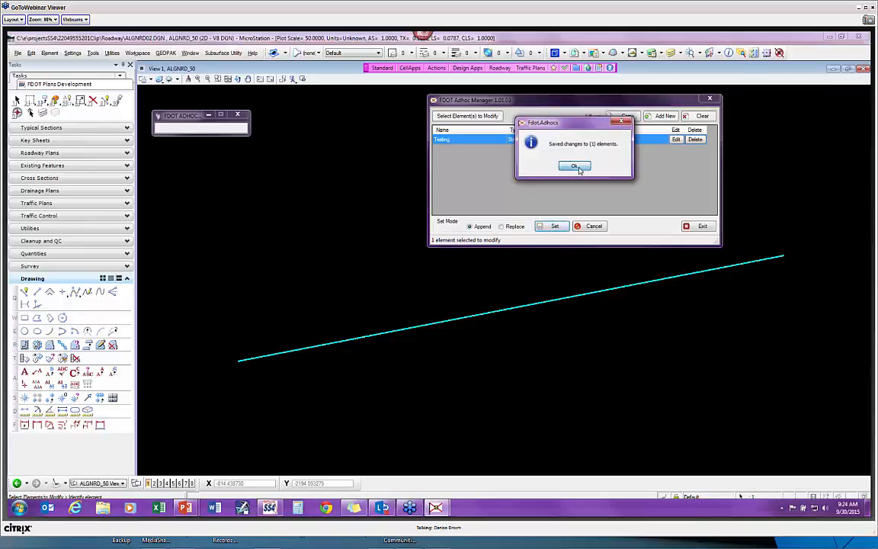
{"action": "left_click", "coordinate": [577, 170]}
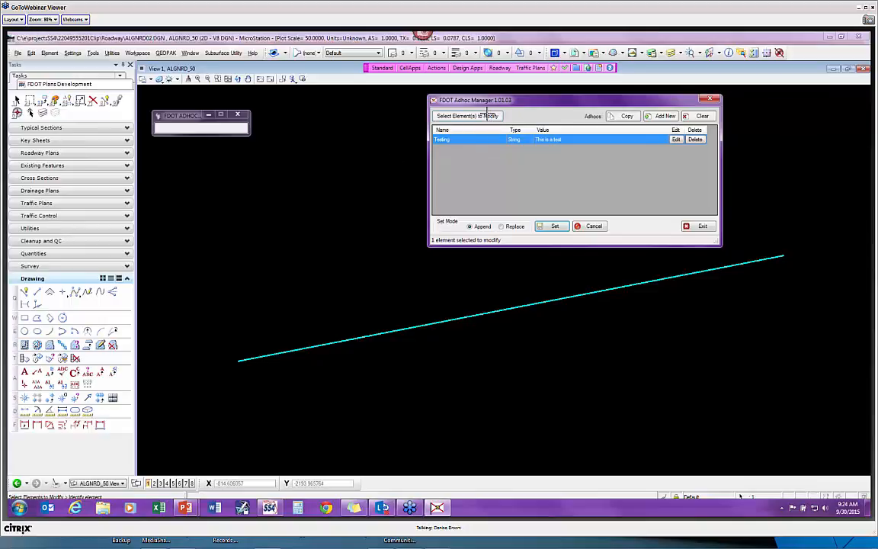
- Reselect the line and reload its adhoc attributes in the FDOT Adhoc Manager from the selection set
{"action": "left_click", "coordinate": [16, 100]}
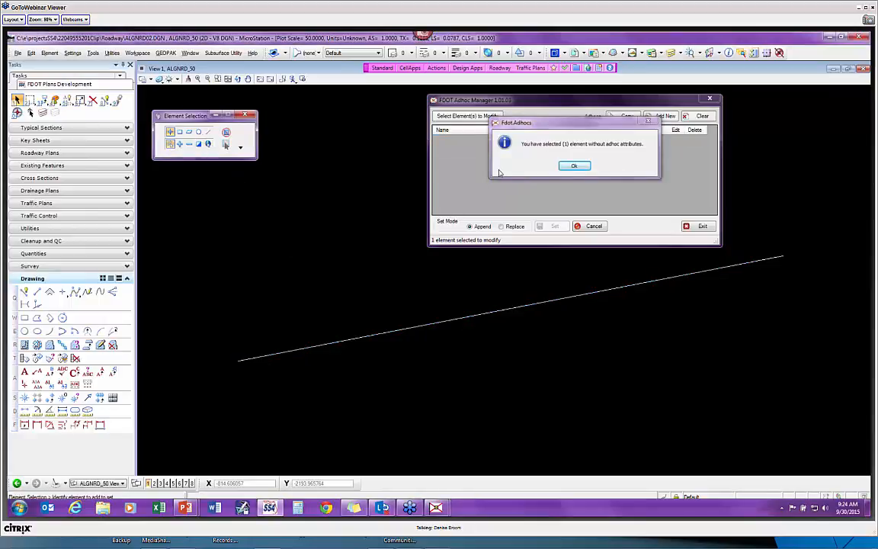
{"action": "left_click", "coordinate": [574, 166]}
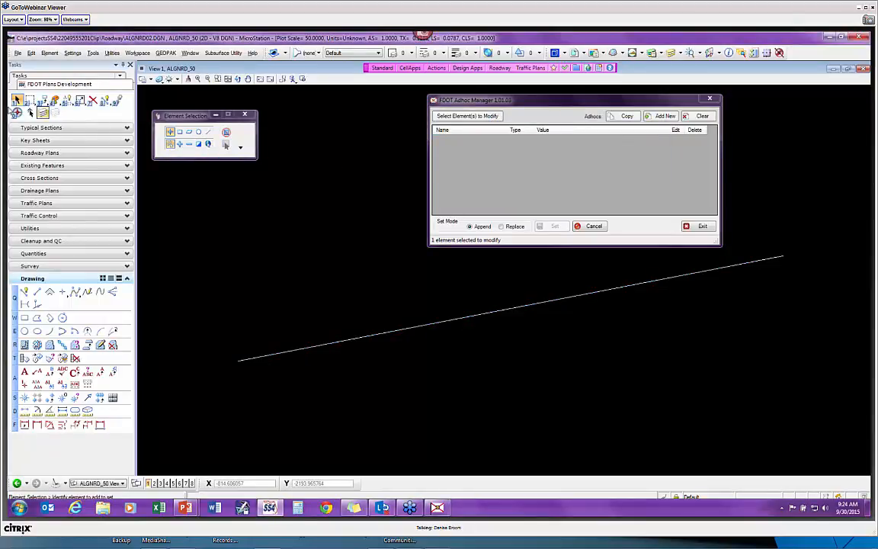
{"action": "left_click", "coordinate": [434, 323]}
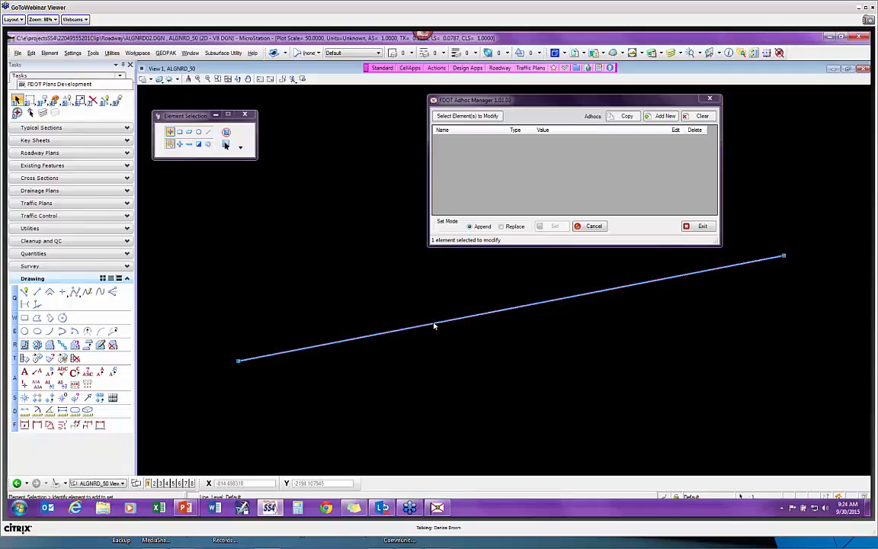
{"action": "left_click", "coordinate": [471, 116]}
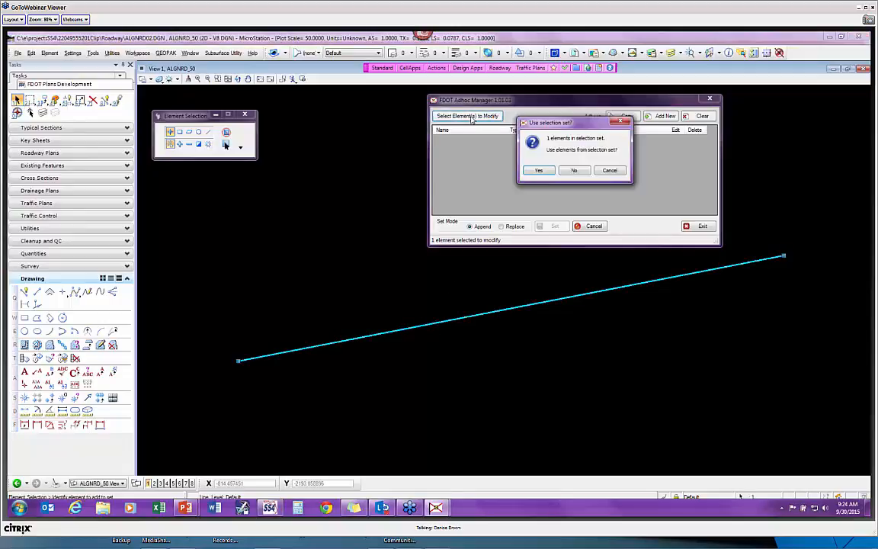
{"action": "left_click", "coordinate": [548, 171]}
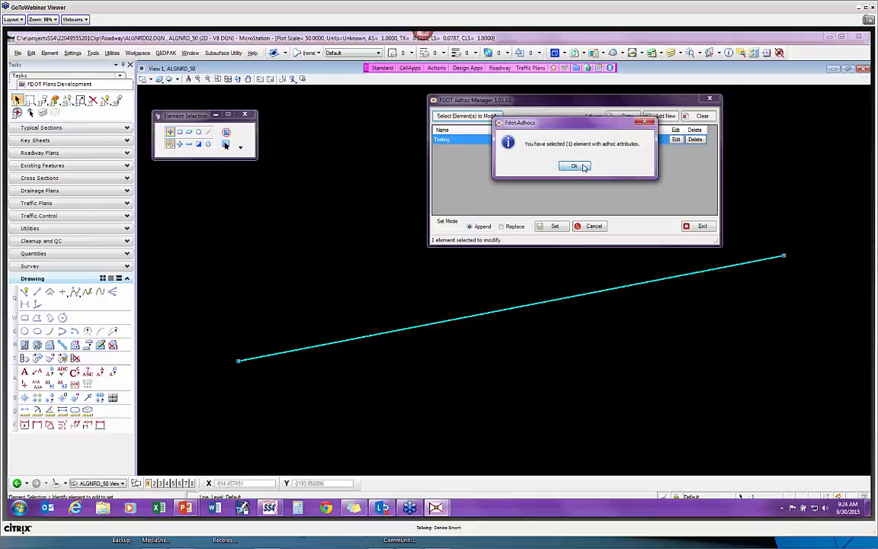
{"action": "left_click", "coordinate": [584, 167]}
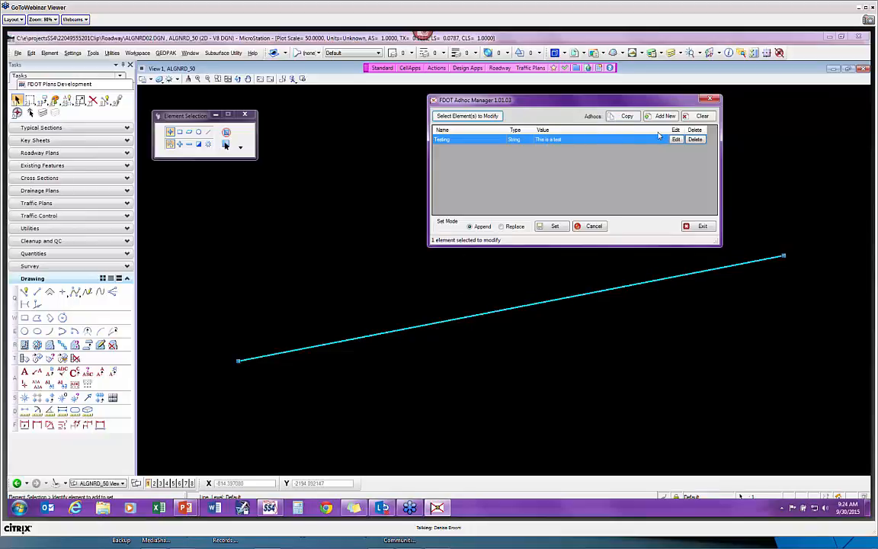
- Change the Testing adhoc's value to "This is a test for the Adhoc Manager" and save the edit
{"action": "left_click", "coordinate": [676, 139]}
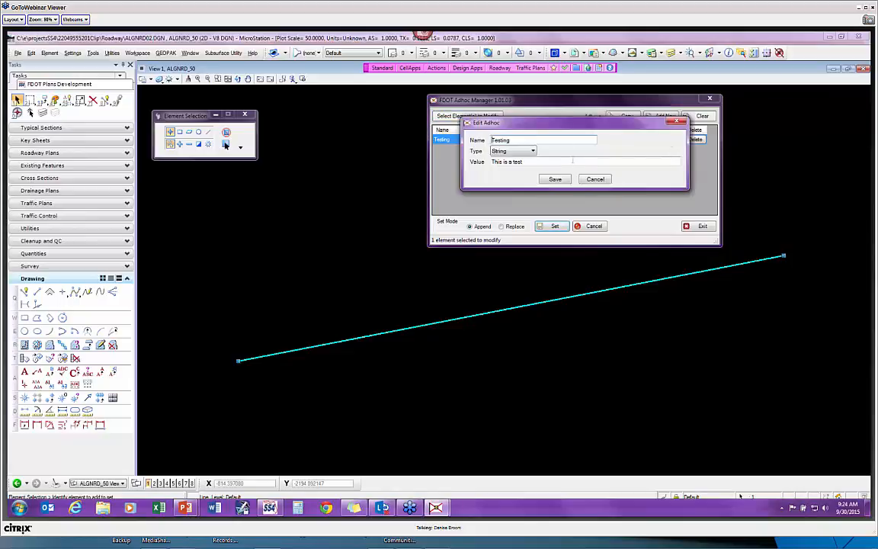
{"action": "left_click", "coordinate": [533, 161]}
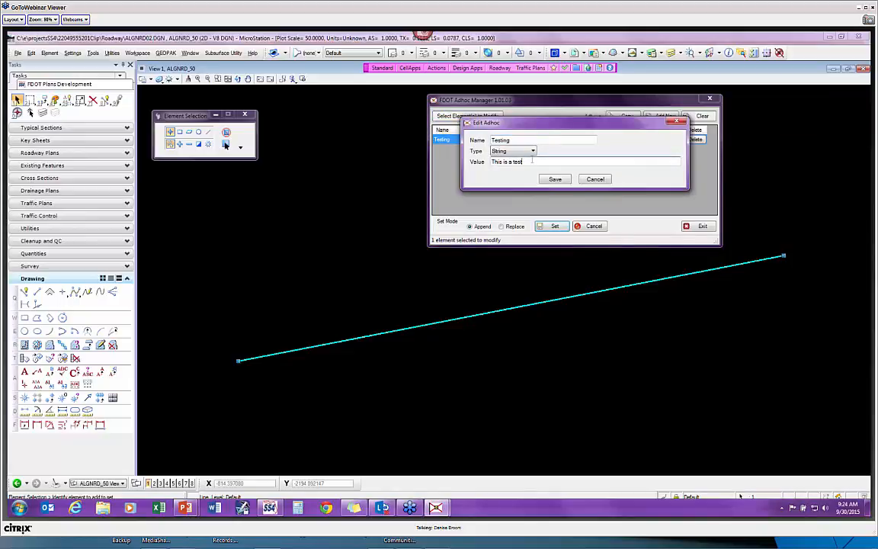
{"action": "type", "text": "to"}
{"action": "type", "text": "Manager"}
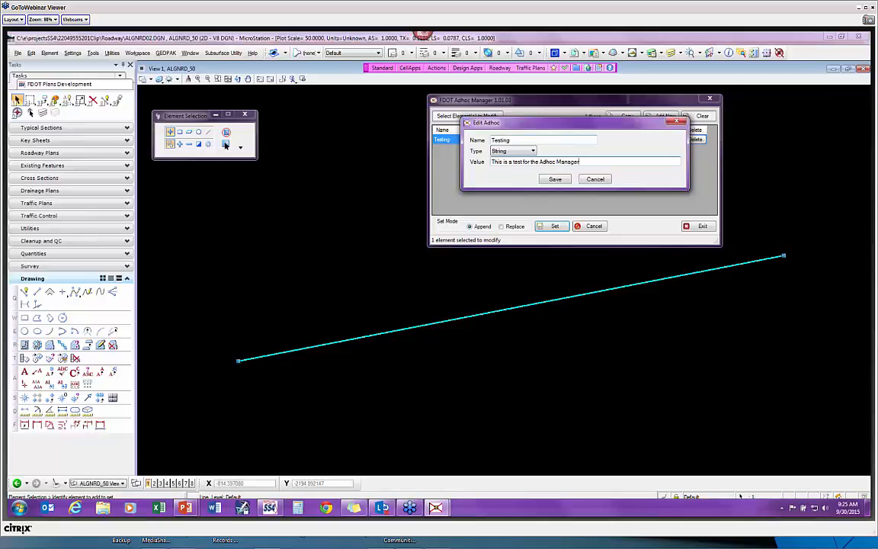
{"action": "left_click", "coordinate": [555, 179]}
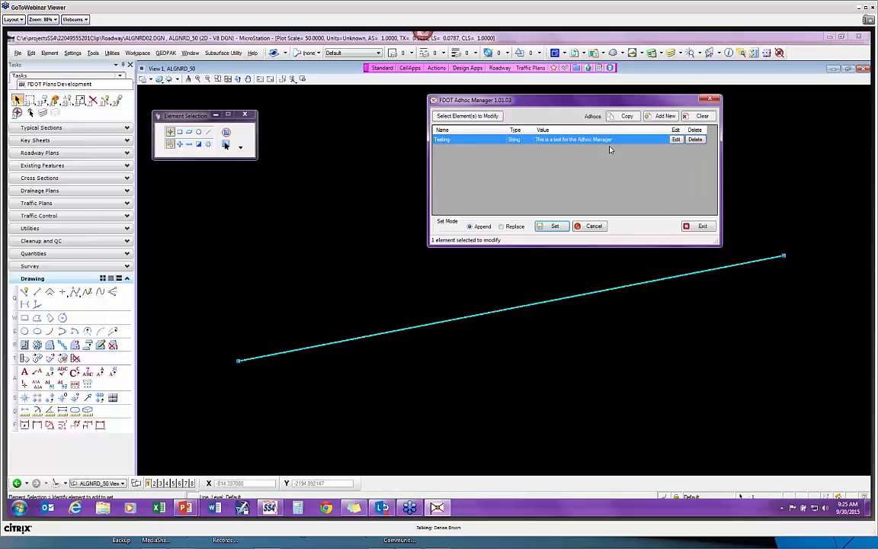
- Set the edited Testing adhoc on the line in Replace mode
{"action": "left_click", "coordinate": [511, 228]}
{"action": "left_click", "coordinate": [554, 228]}
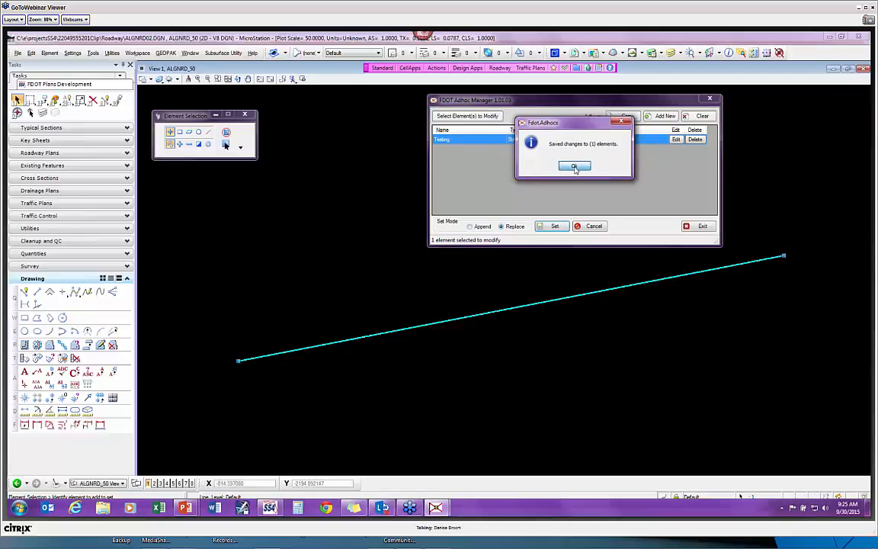
{"action": "left_click", "coordinate": [575, 167]}
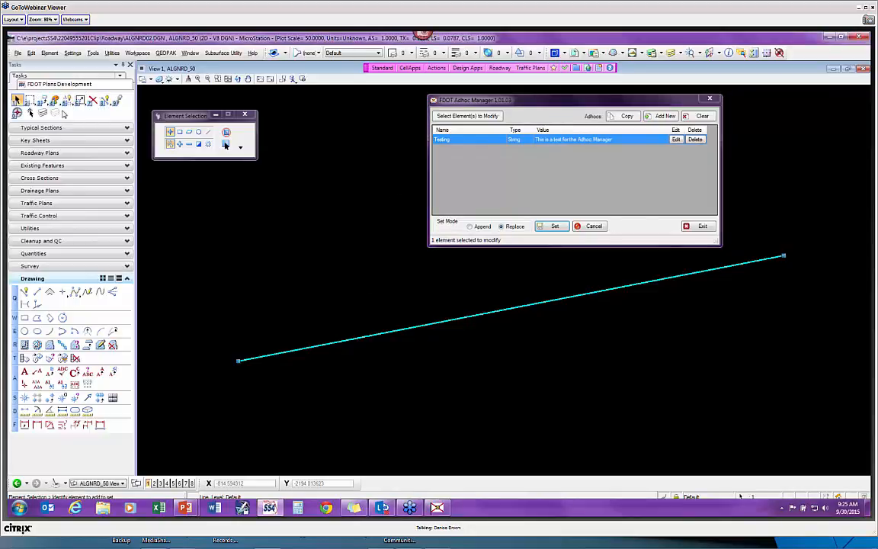
- Draw a second straight SmartLine below the existing line, running roughly parallel to it
{"action": "left_click", "coordinate": [105, 100]}
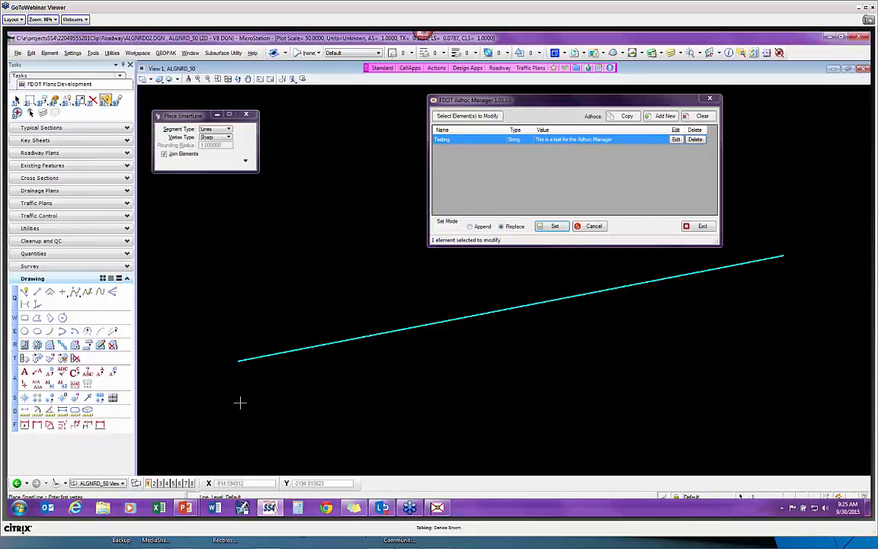
{"action": "left_click", "coordinate": [812, 354]}
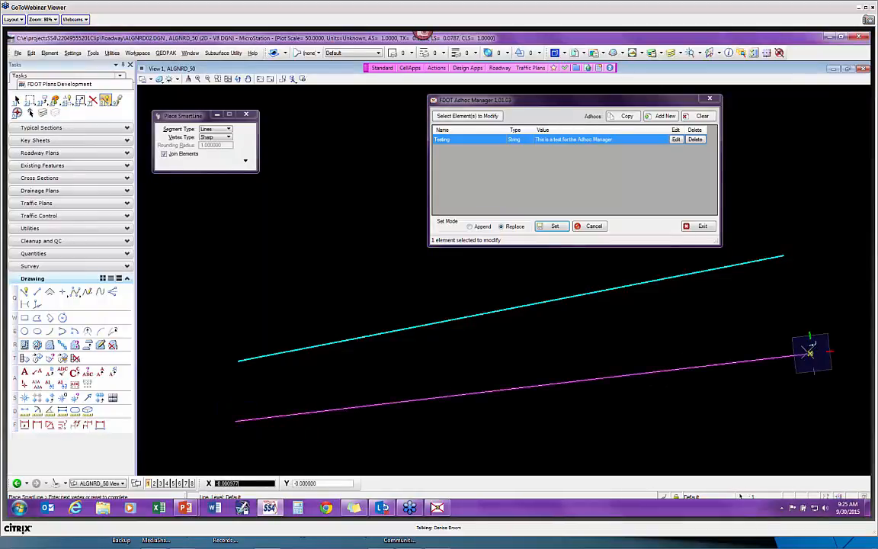
{"action": "right_click", "coordinate": [734, 320]}
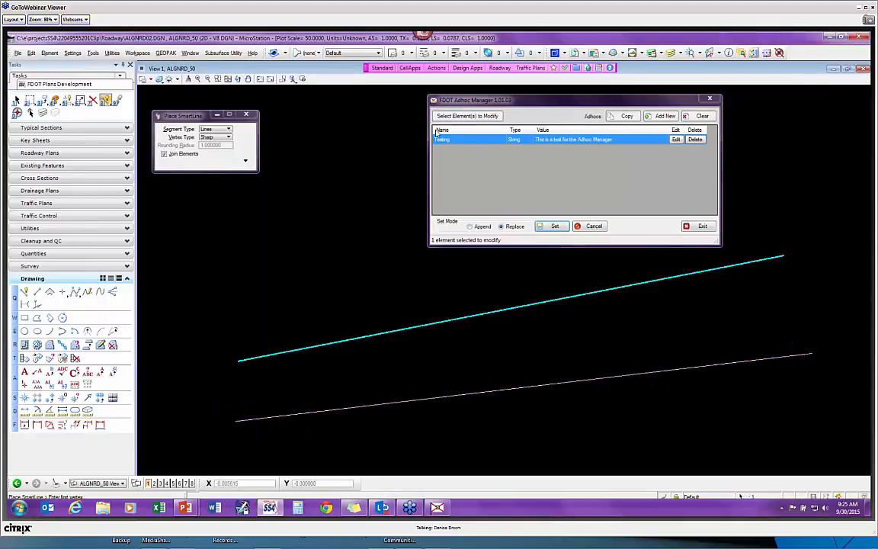
- Select only the new lower line and load it into the FDOT Adhoc Manager from the selection set
{"action": "left_click", "coordinate": [17, 100]}
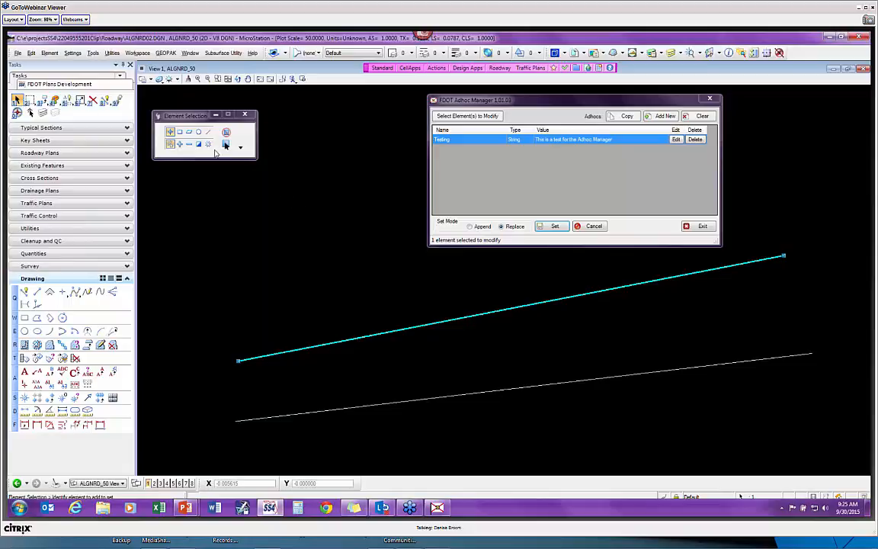
{"action": "left_click", "coordinate": [266, 189]}
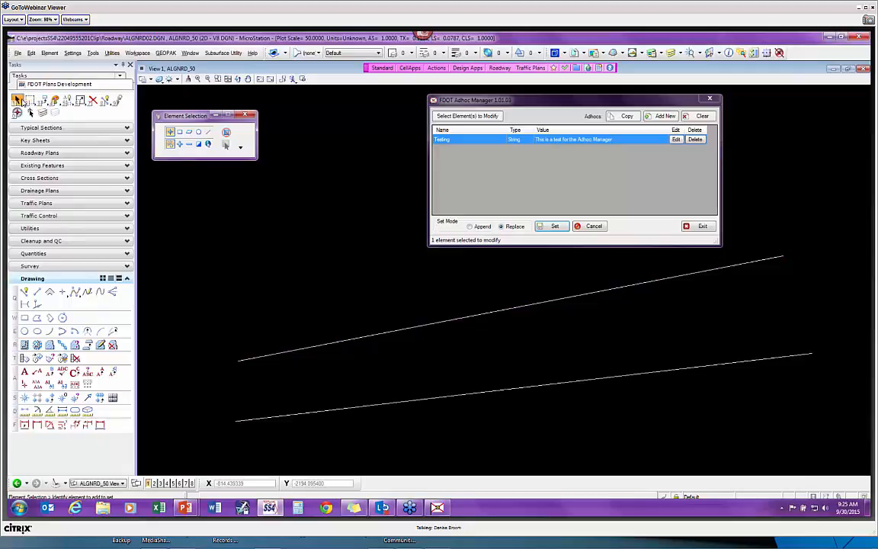
{"action": "left_click", "coordinate": [509, 391]}
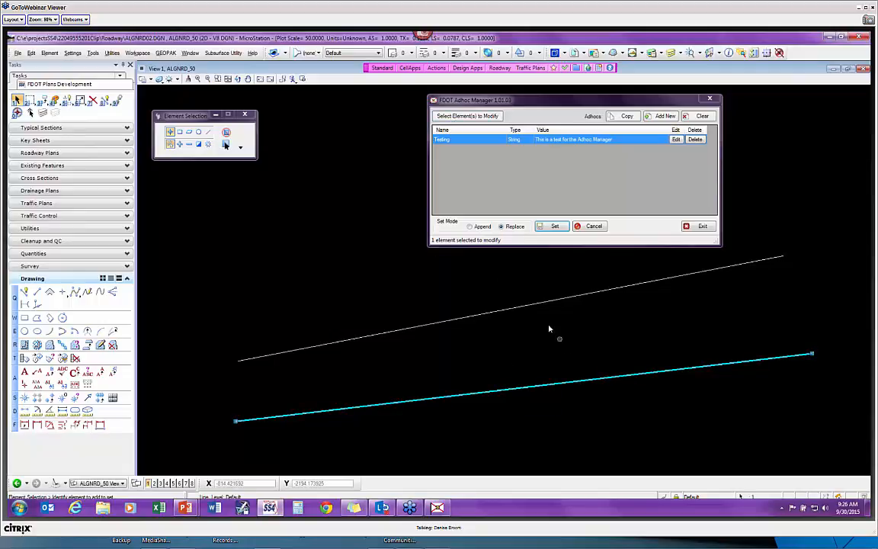
{"action": "left_click", "coordinate": [461, 117]}
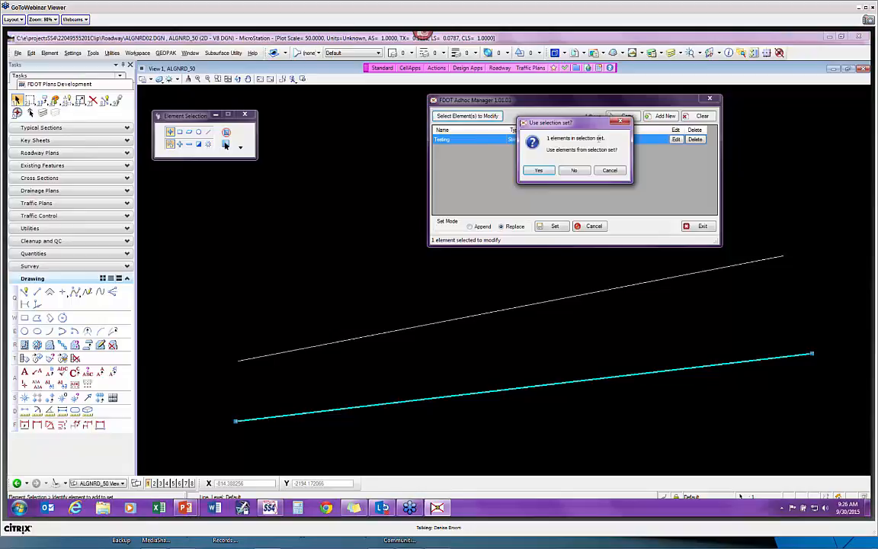
{"action": "left_click", "coordinate": [539, 171]}
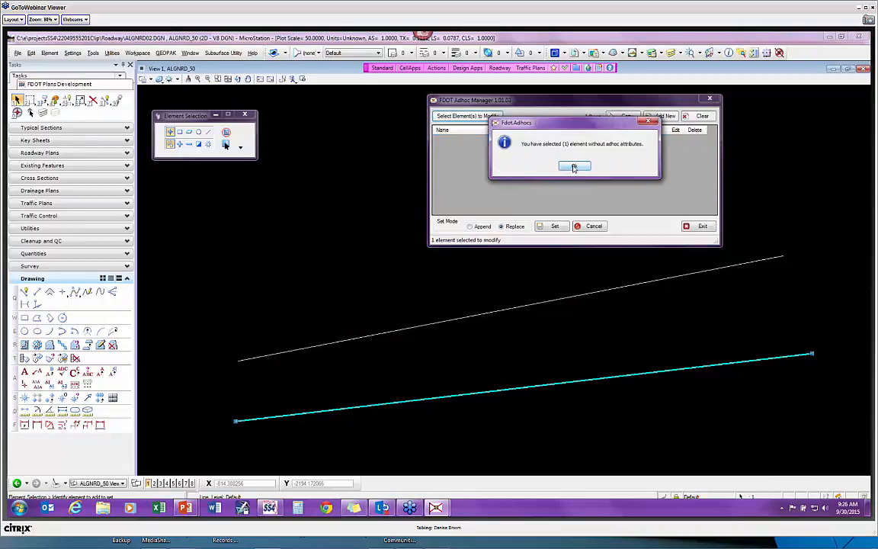
{"action": "left_click", "coordinate": [574, 167]}
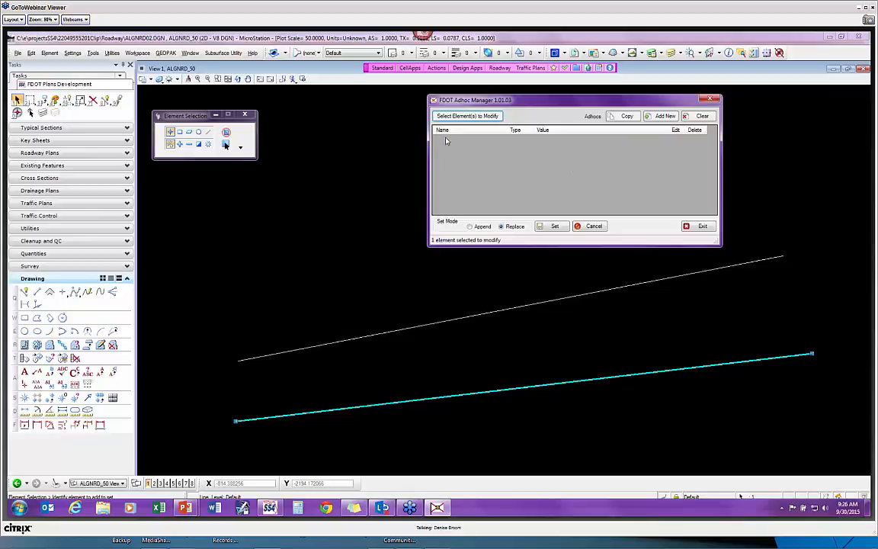
- Copy the adhoc attributes from the upper line into the Adhoc Manager's list
{"action": "left_click", "coordinate": [624, 117]}
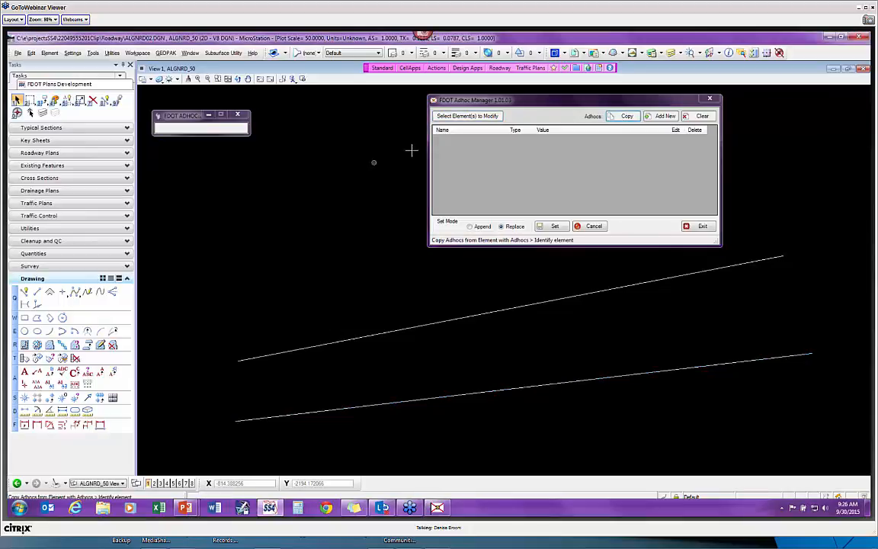
{"action": "left_click", "coordinate": [487, 312]}
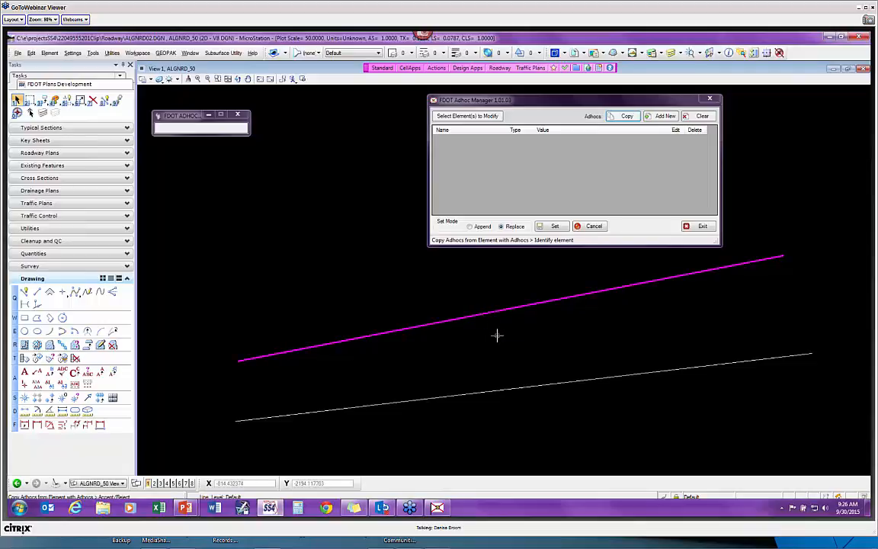
{"action": "left_click", "coordinate": [496, 335]}
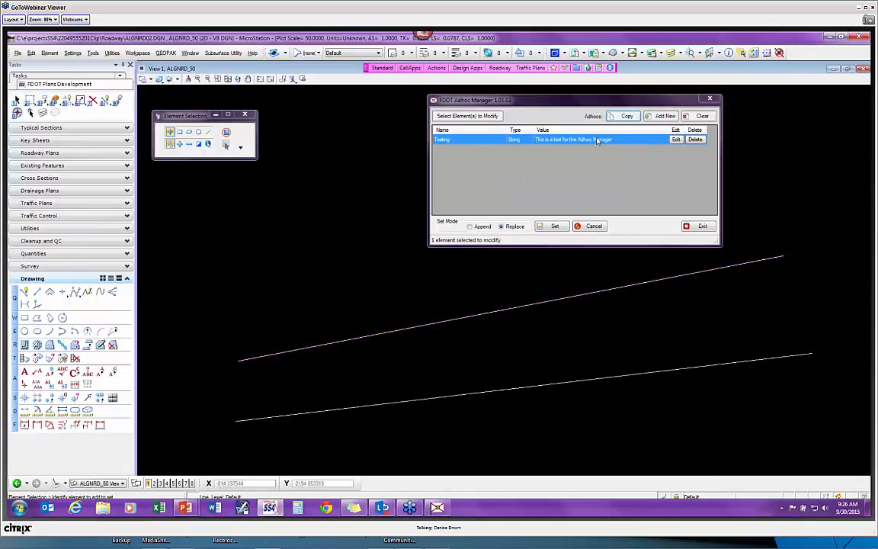
- Shorten the copied Testing adhoc's value to "This is a test" and save the edit
{"action": "left_click", "coordinate": [676, 141]}
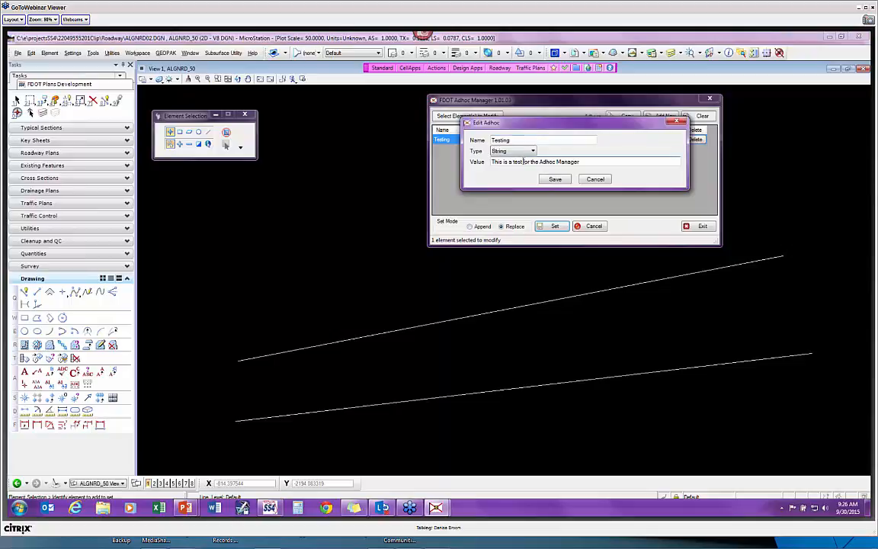
{"action": "left_click_drag", "start_coordinate": [523, 162], "coordinate": [627, 153]}
{"action": "key", "text": "Delete"}
{"action": "left_click", "coordinate": [555, 179]}
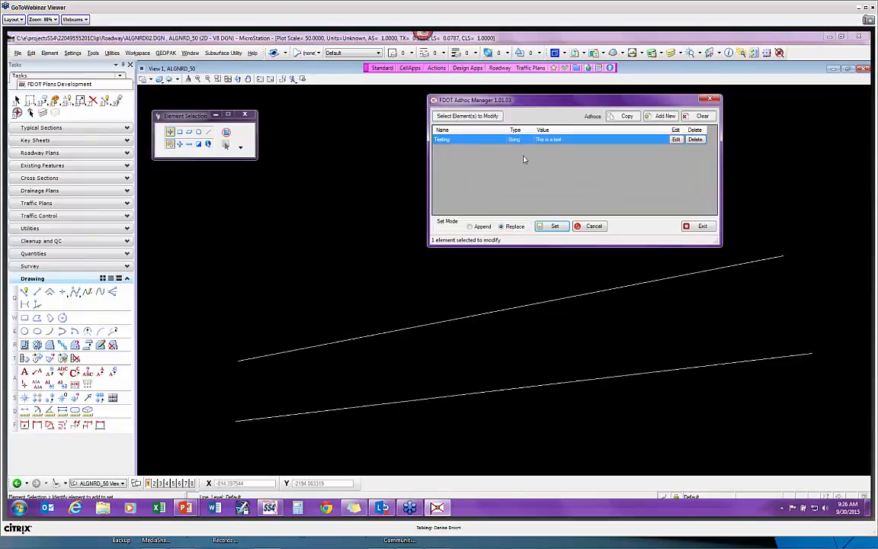
- Set the copied Testing adhoc on the lower line in Replace mode, and clear the adhoc list
{"action": "left_click", "coordinate": [554, 227]}
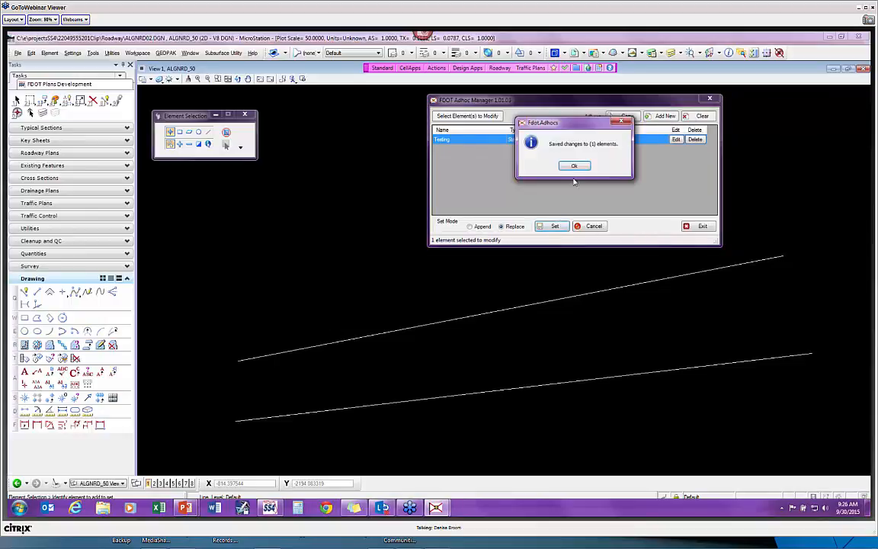
{"action": "left_click", "coordinate": [575, 166]}
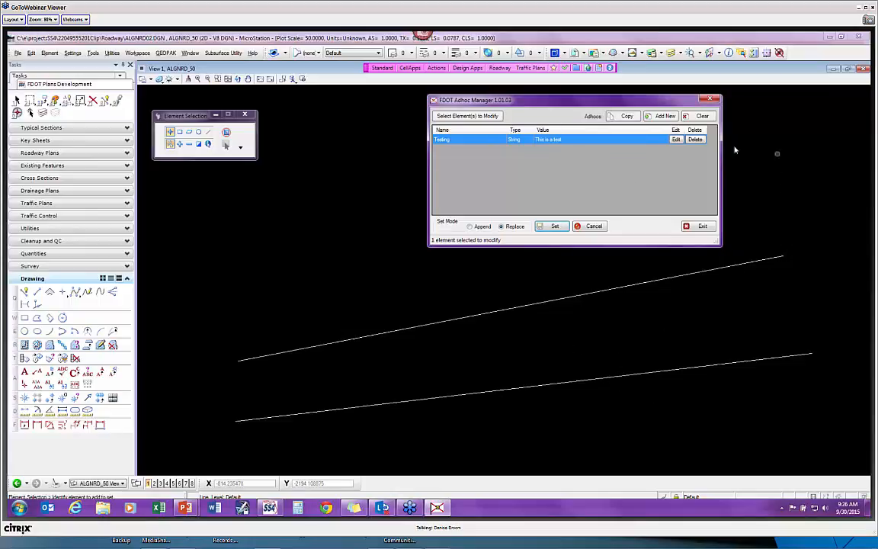
{"action": "left_click", "coordinate": [704, 117]}
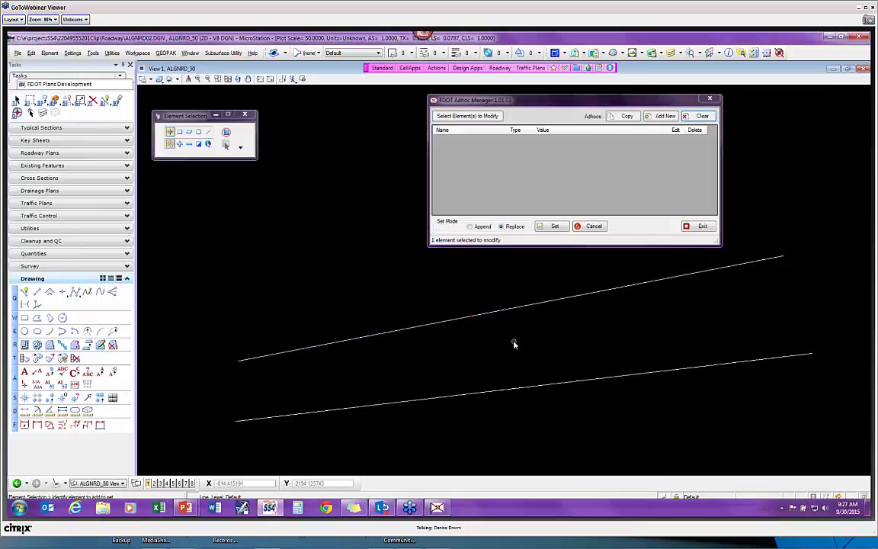
- Load the upper line's adhoc attributes from the selection set to review them, and clear the list
{"action": "left_click", "coordinate": [458, 319]}
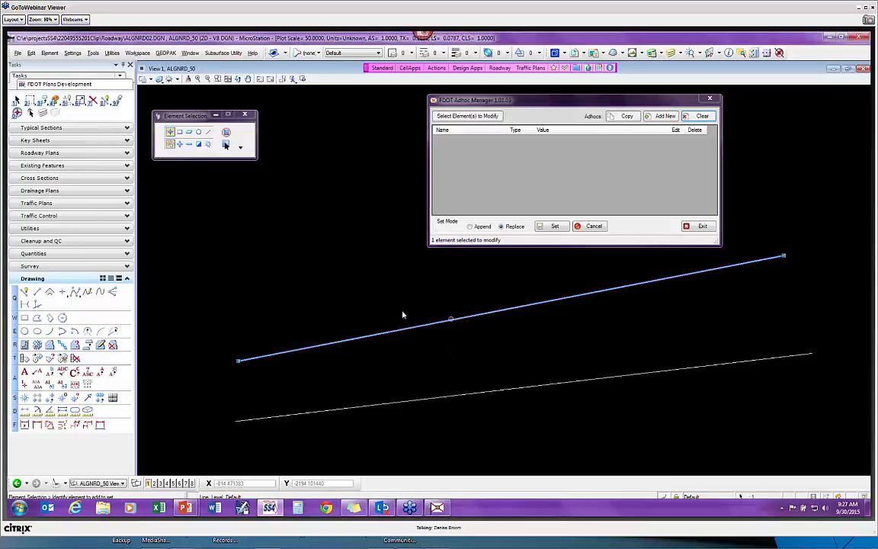
{"action": "left_click", "coordinate": [467, 116]}
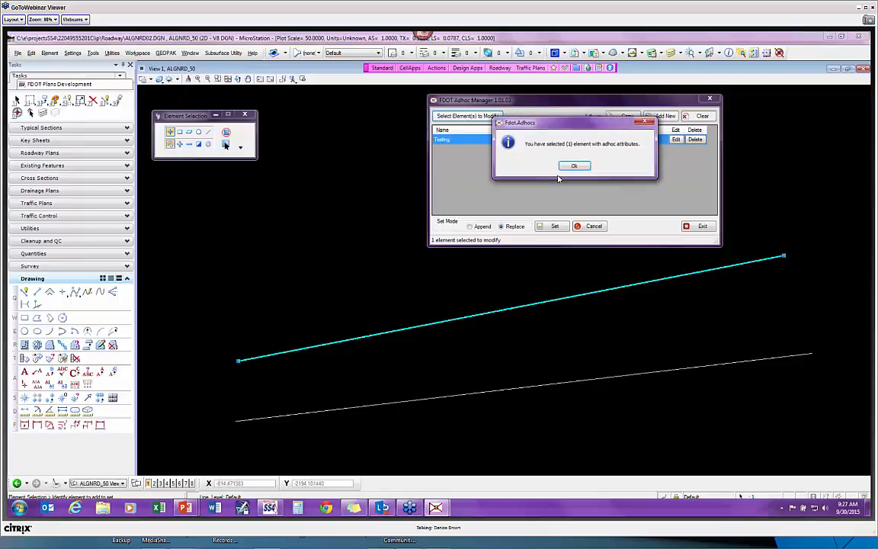
{"action": "left_click", "coordinate": [574, 166]}
{"action": "left_click", "coordinate": [699, 117]}
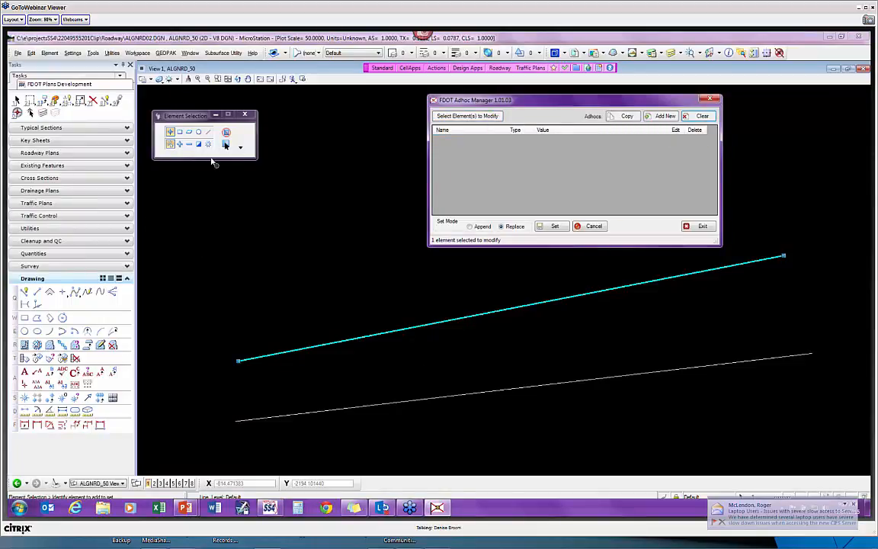
- Switch the selection to the lower line and load its adhoc attributes from the selection set
{"action": "left_click", "coordinate": [209, 145]}
{"action": "left_click", "coordinate": [458, 397]}
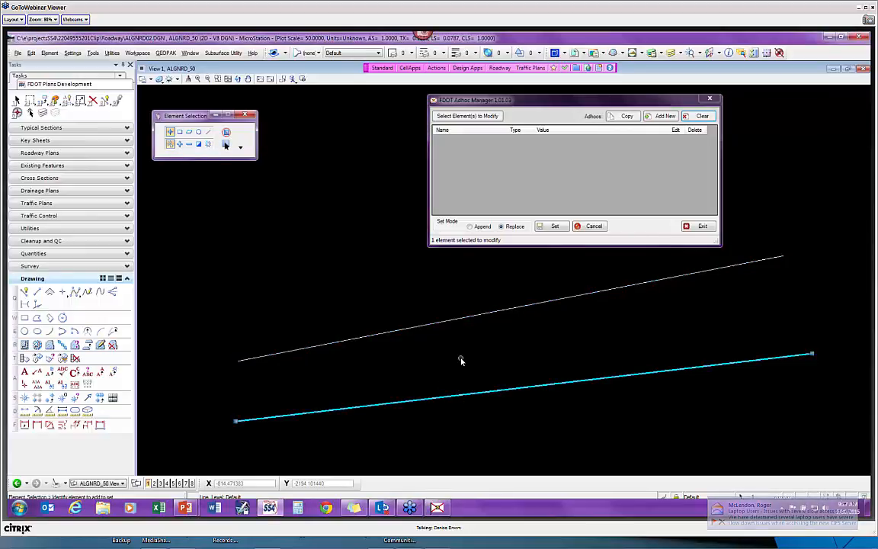
{"action": "left_click", "coordinate": [461, 361]}
{"action": "left_click", "coordinate": [472, 397]}
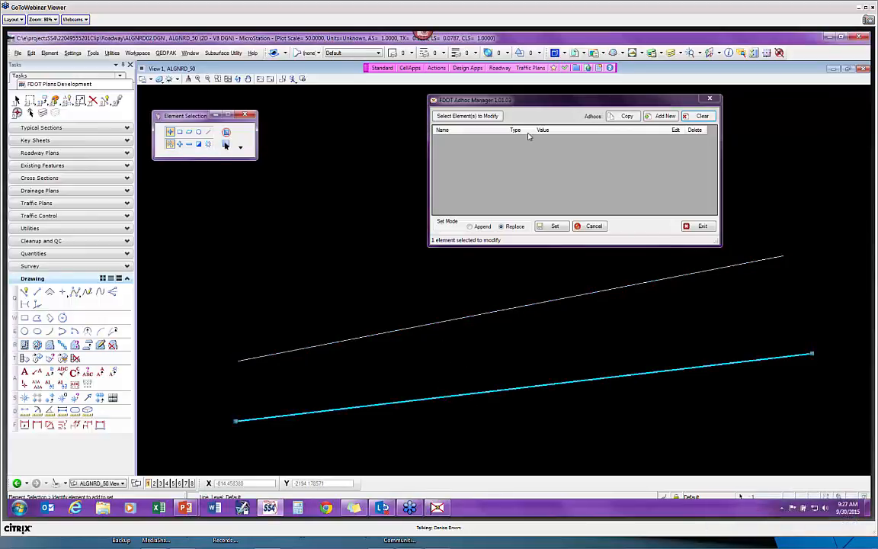
{"action": "left_click", "coordinate": [468, 117]}
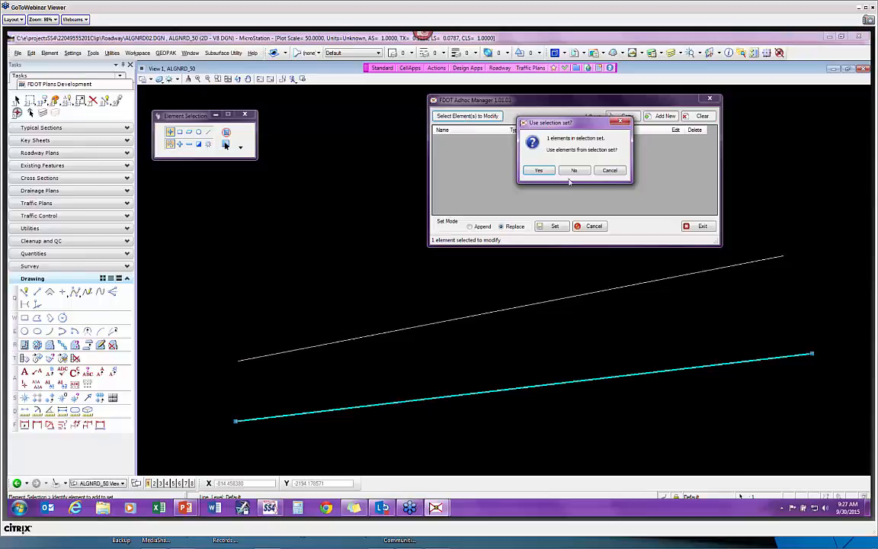
{"action": "left_click", "coordinate": [538, 170]}
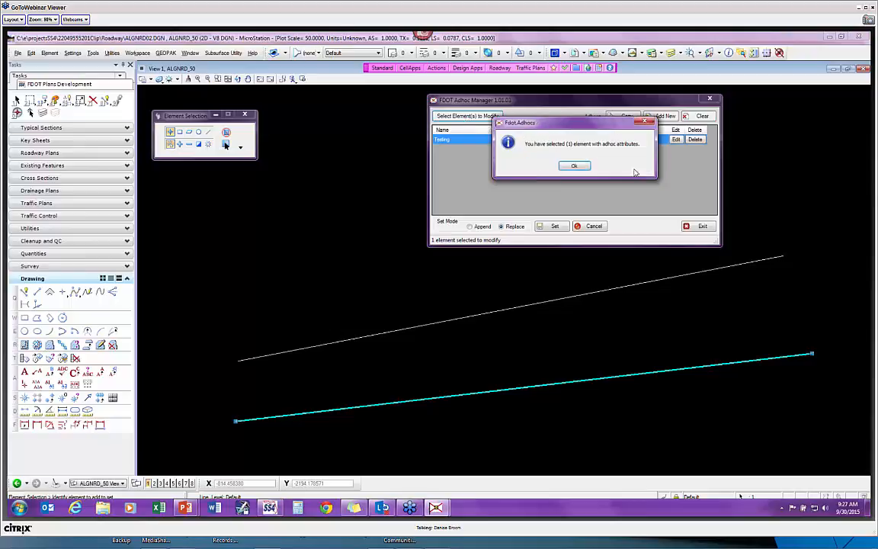
{"action": "left_click", "coordinate": [574, 165]}
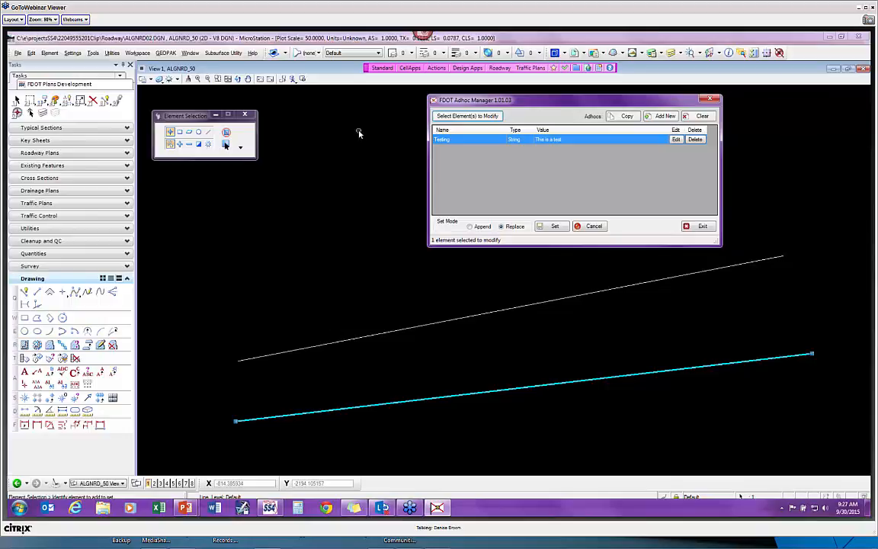
- Delete the Testing adhoc from the lower line and set the change in Replace mode
{"action": "left_click_drag", "start_coordinate": [546, 100], "coordinate": [479, 102]}
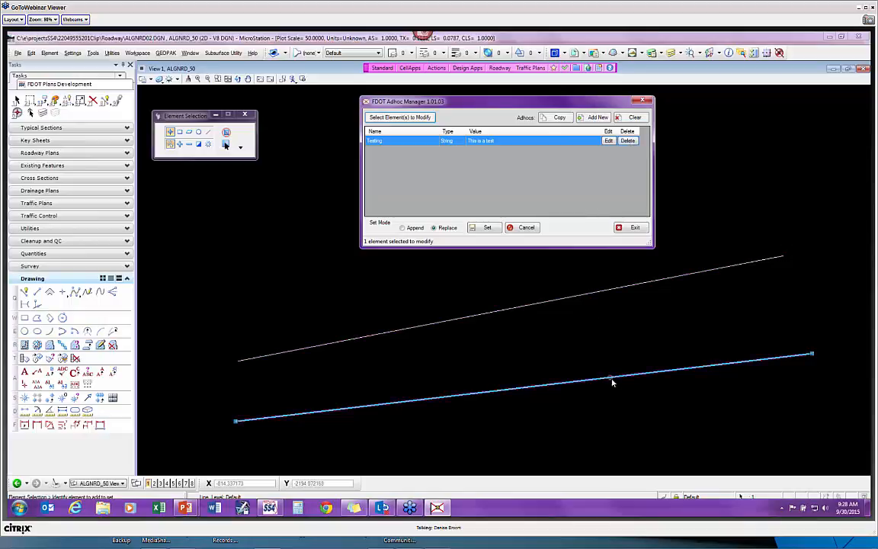
{"action": "left_click", "coordinate": [627, 141]}
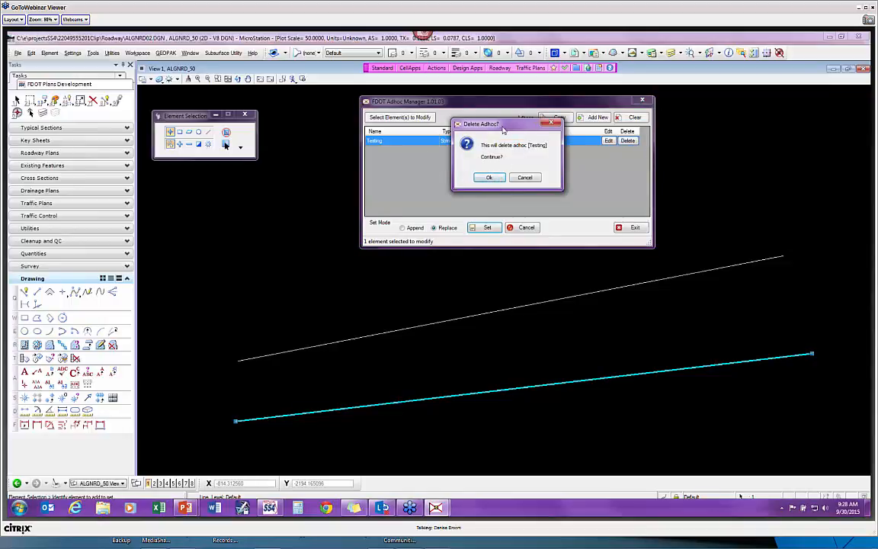
{"action": "left_click", "coordinate": [630, 141]}
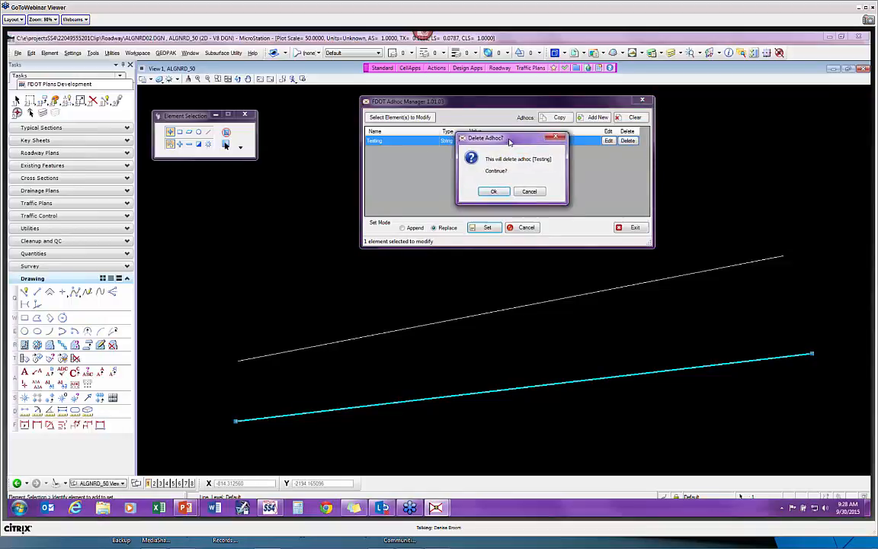
{"action": "left_click", "coordinate": [495, 183]}
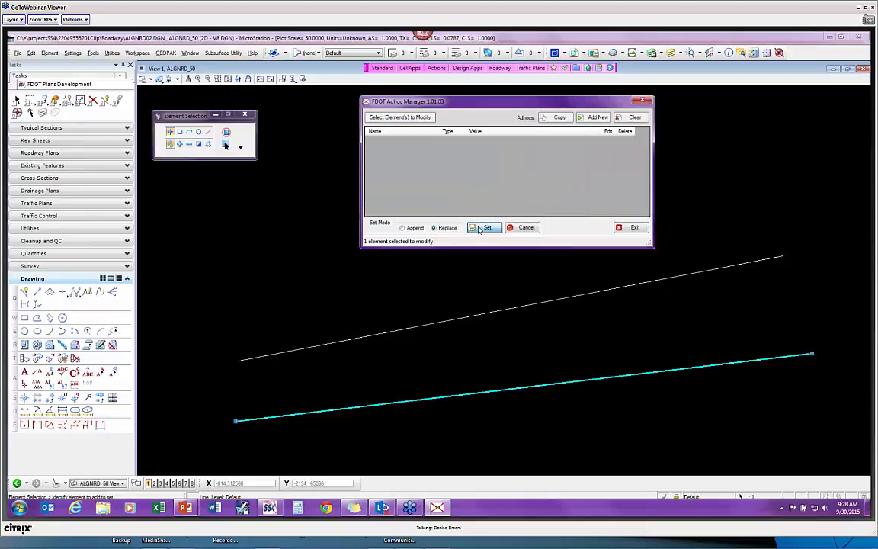
{"action": "left_click", "coordinate": [485, 228]}
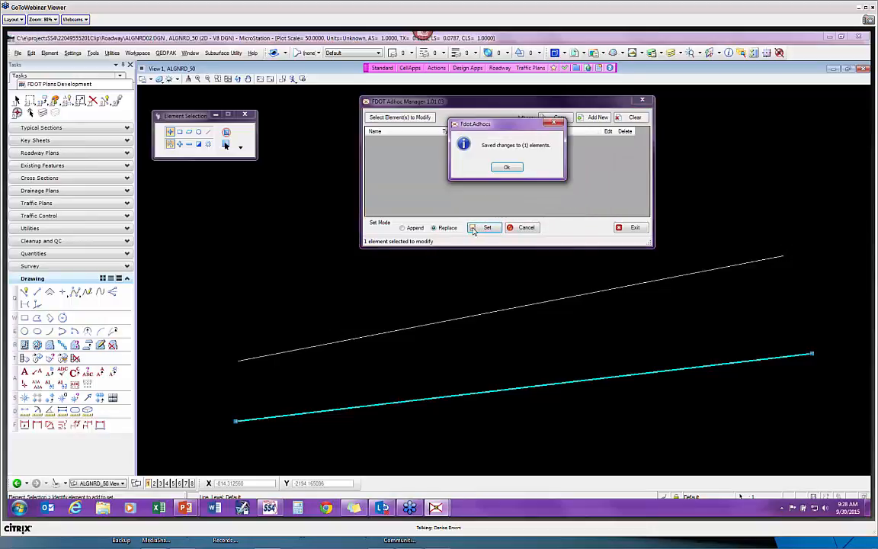
{"action": "left_click", "coordinate": [506, 168]}
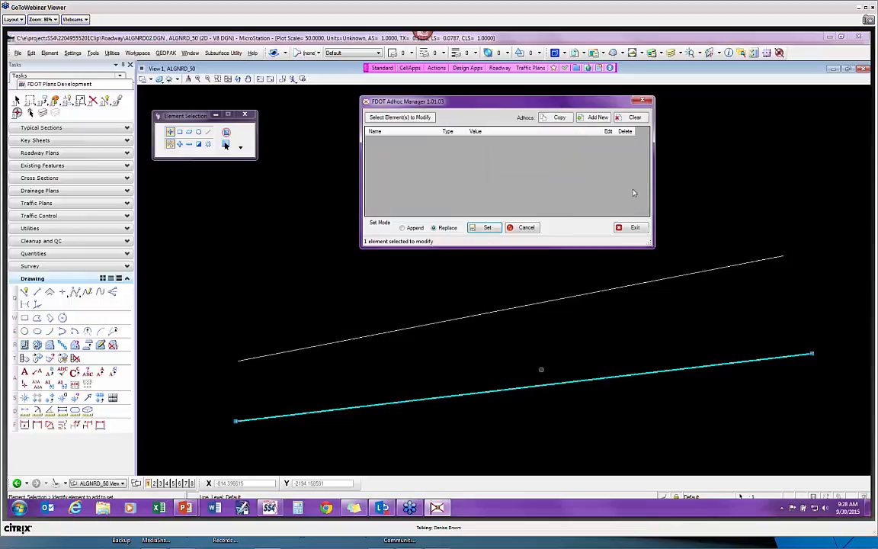
- Reselect the lower line and reload it from the selection set to check its adhoc attributes
{"action": "left_click", "coordinate": [208, 147]}
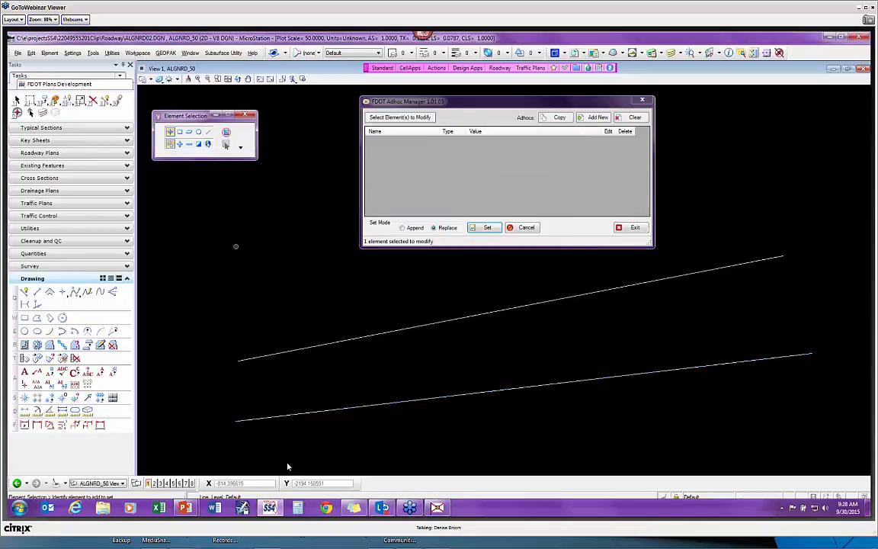
{"action": "left_click", "coordinate": [362, 406]}
{"action": "left_click", "coordinate": [402, 117]}
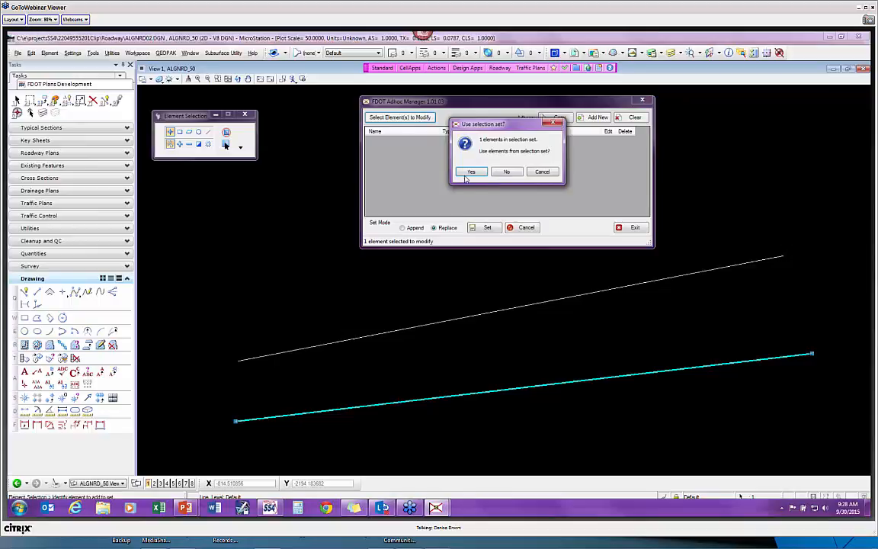
{"action": "key", "text": "Return"}
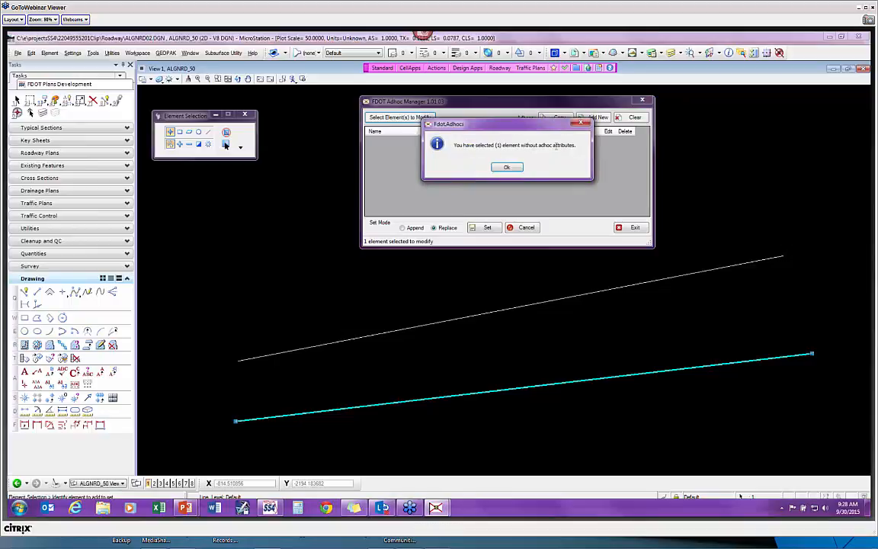
{"action": "left_click", "coordinate": [506, 167]}
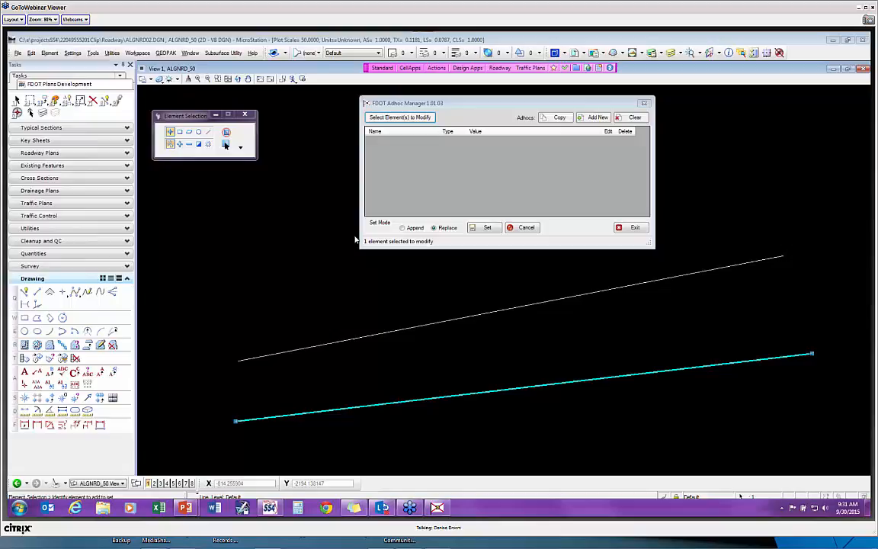
- Deselect the lower line and open GEOPAK Road's 3PC AdHoc Attribute Manager beside the FDOT Adhoc Manager
{"action": "left_click_drag", "start_coordinate": [620, 103], "coordinate": [615, 104]}
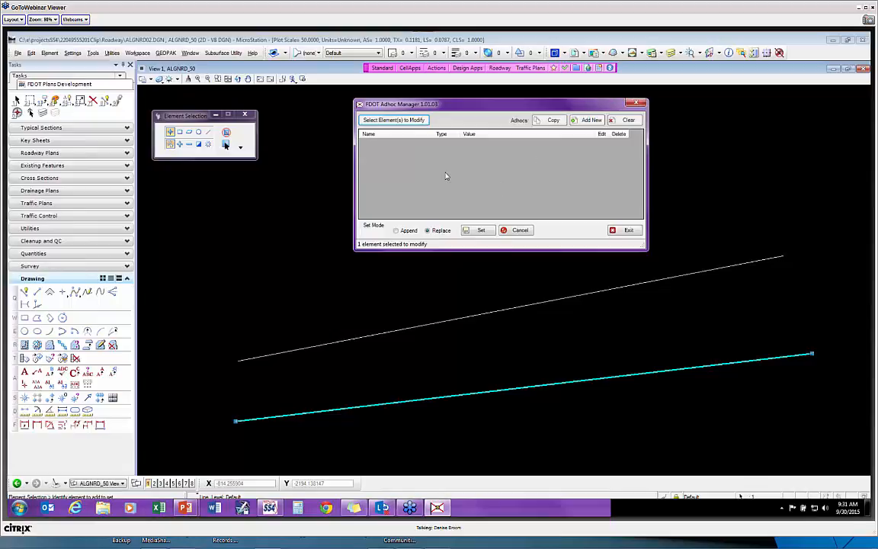
{"action": "left_click", "coordinate": [207, 145]}
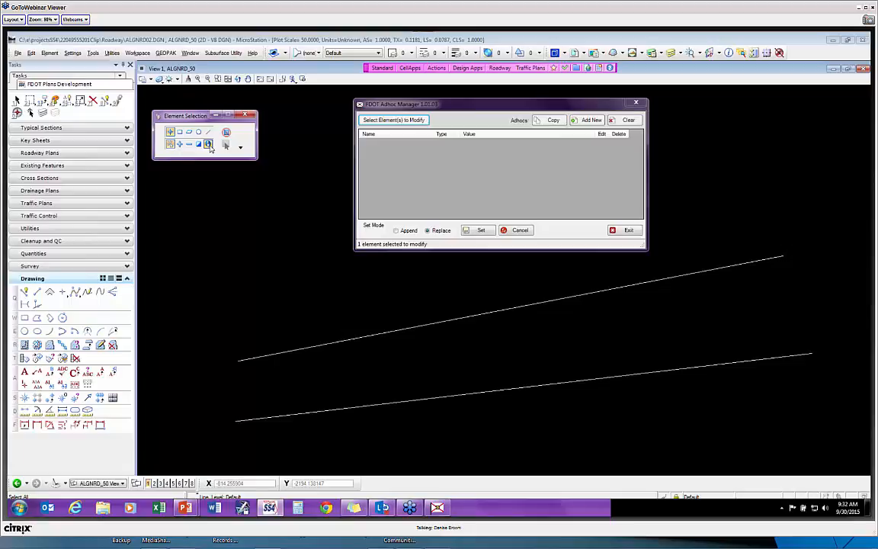
{"action": "left_click", "coordinate": [391, 104]}
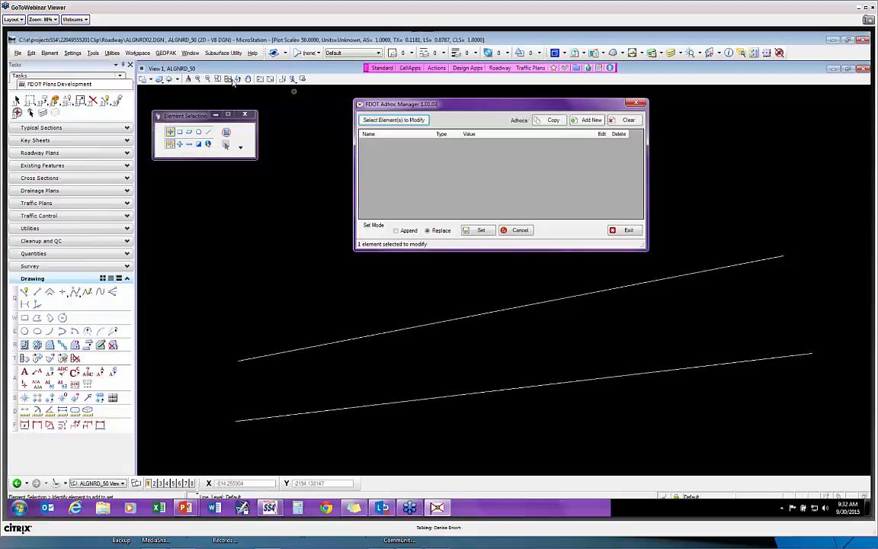
{"action": "left_click", "coordinate": [166, 52]}
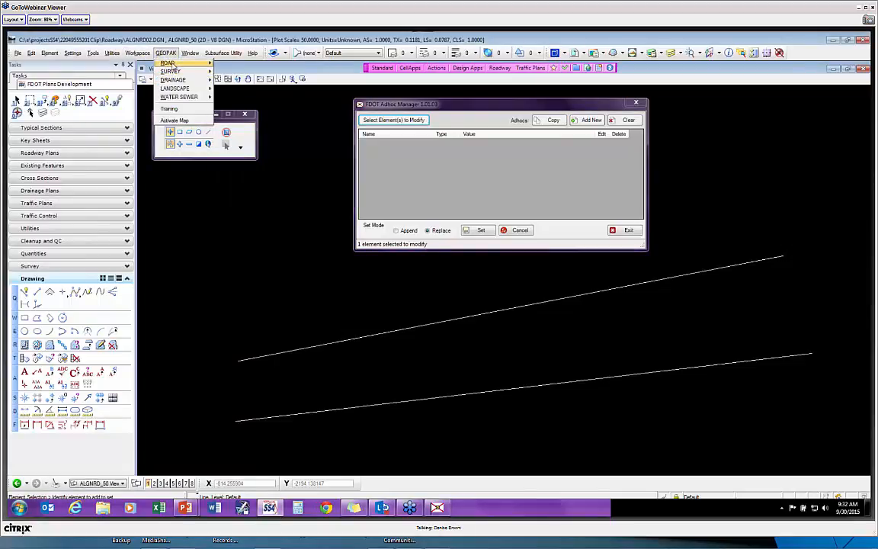
{"action": "mouse_move", "coordinate": [172, 64]}
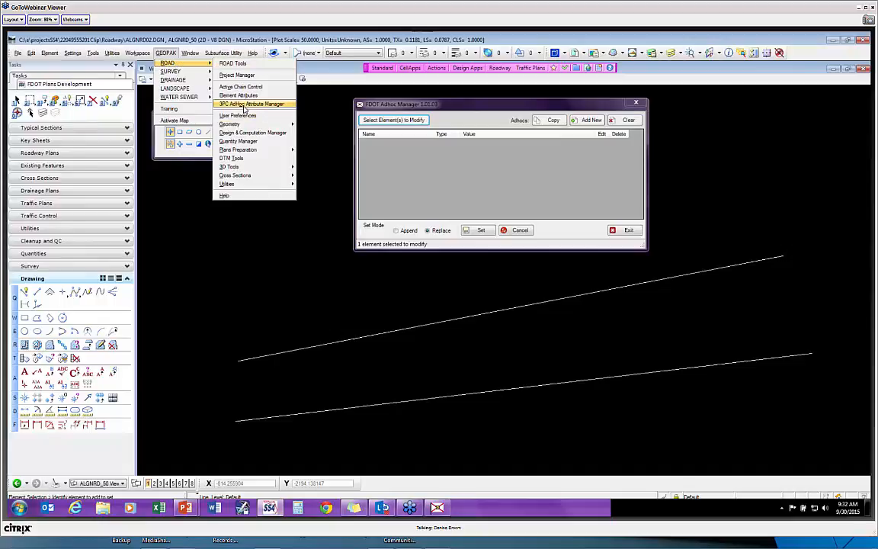
{"action": "left_click", "coordinate": [246, 108]}
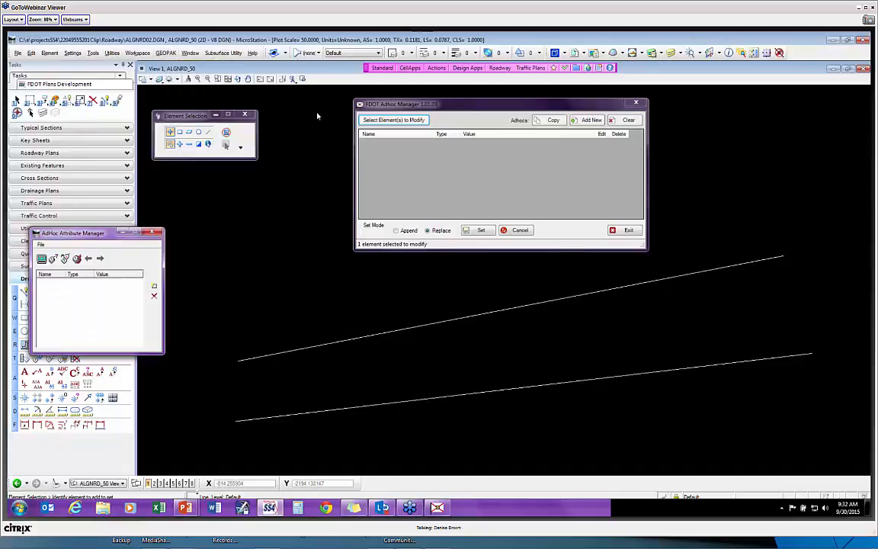
{"action": "left_click_drag", "start_coordinate": [89, 238], "coordinate": [258, 124]}
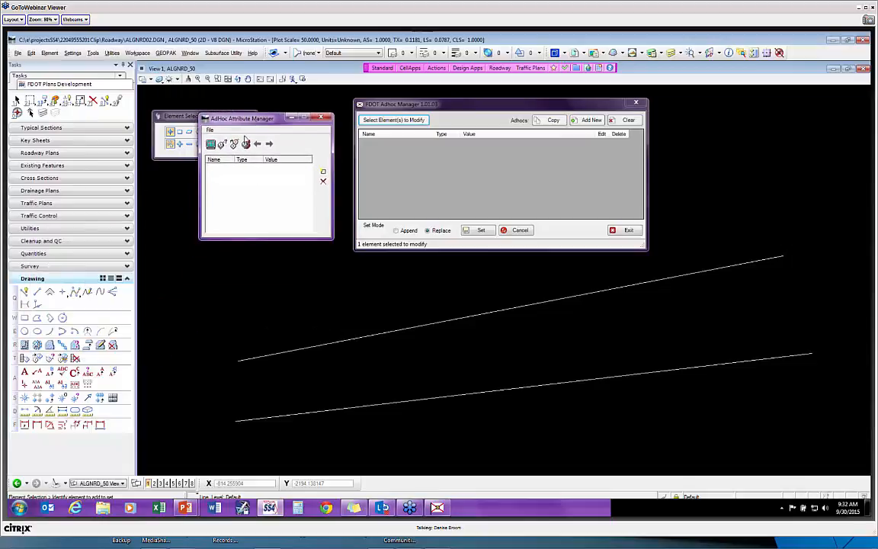
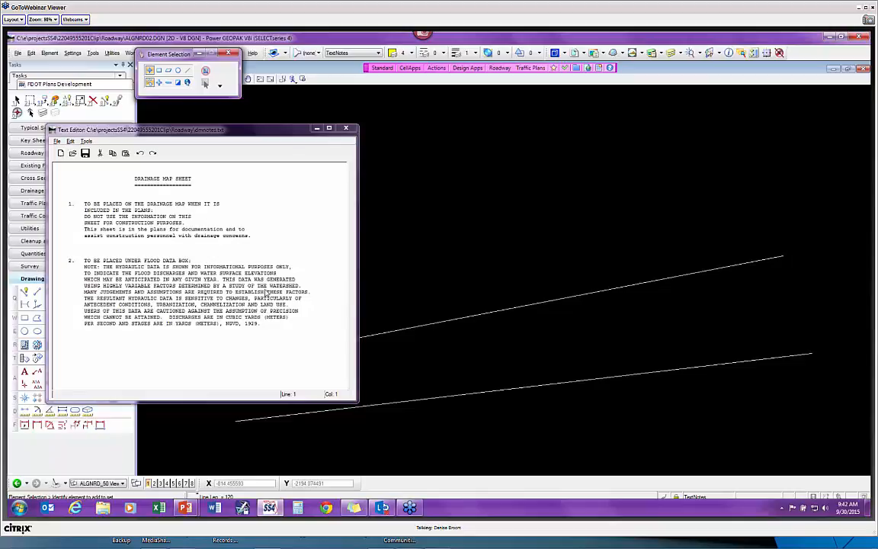
- Close the drainage map notes text file and open the Key Sheets with Map tool from the FDOT sheet actions
{"action": "left_click", "coordinate": [352, 132]}
{"action": "left_click", "coordinate": [501, 70]}
{"action": "mouse_move", "coordinate": [437, 70]}
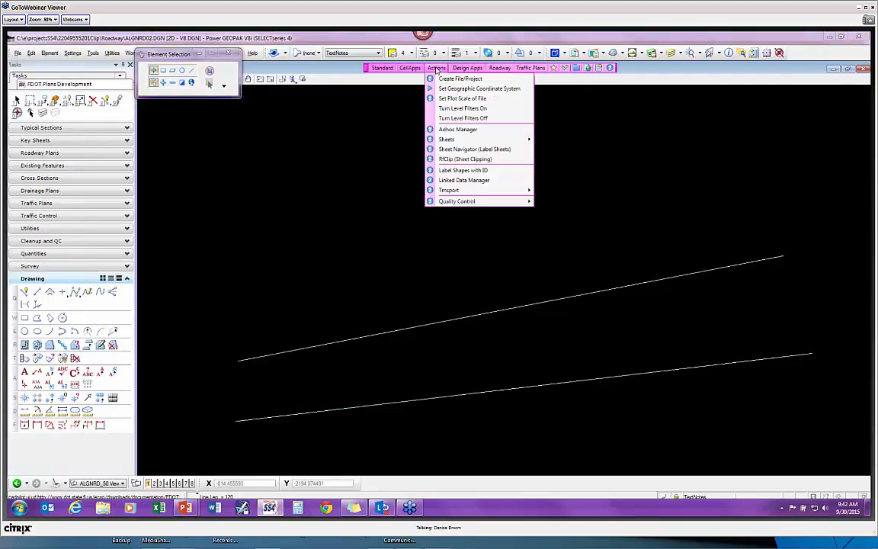
{"action": "mouse_move", "coordinate": [457, 139]}
{"action": "mouse_move", "coordinate": [580, 150]}
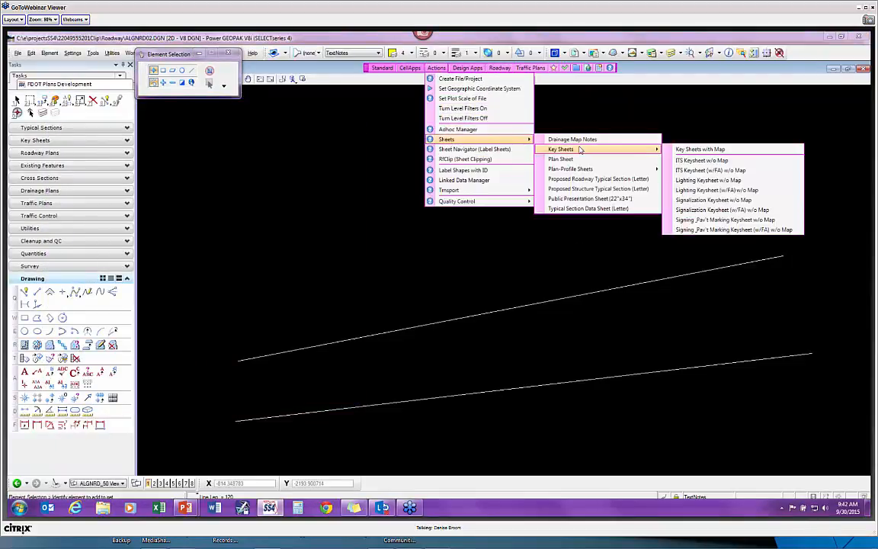
{"action": "left_click", "coordinate": [696, 150]}
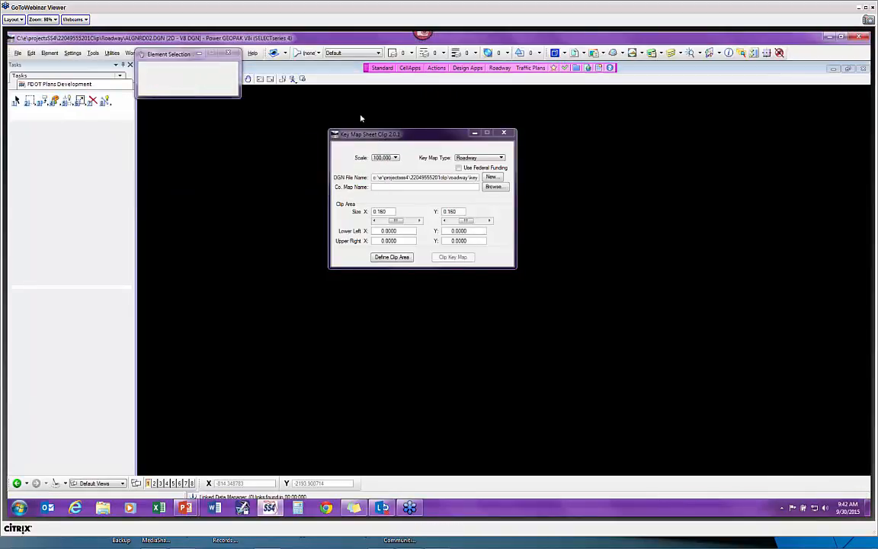
- Set the key map type to Roadway with federal funding and create the key map sheet file keysrd02.dgn
{"action": "left_click", "coordinate": [488, 159]}
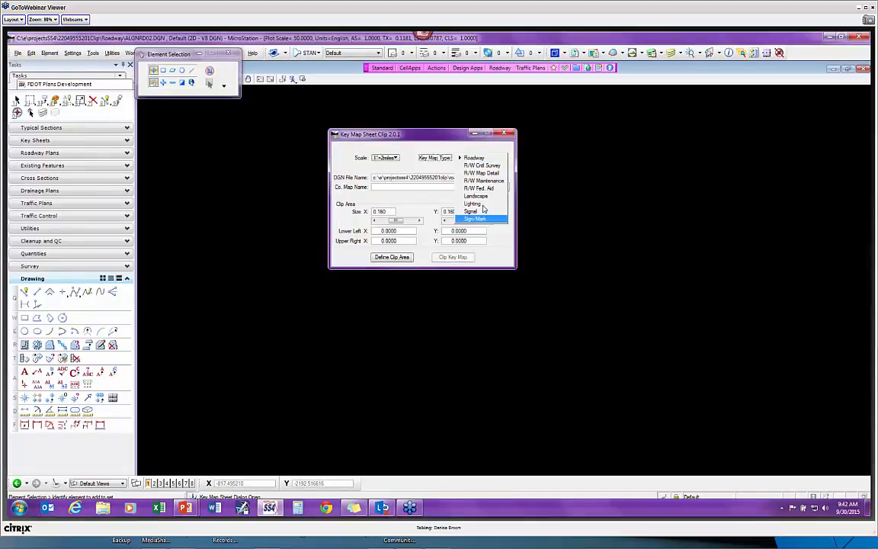
{"action": "left_click", "coordinate": [483, 159]}
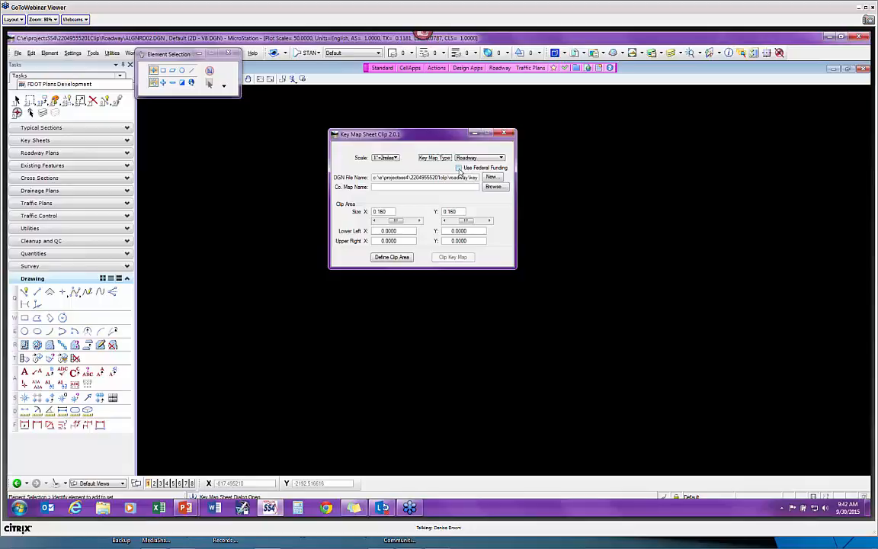
{"action": "left_click", "coordinate": [459, 168]}
{"action": "left_click", "coordinate": [492, 178]}
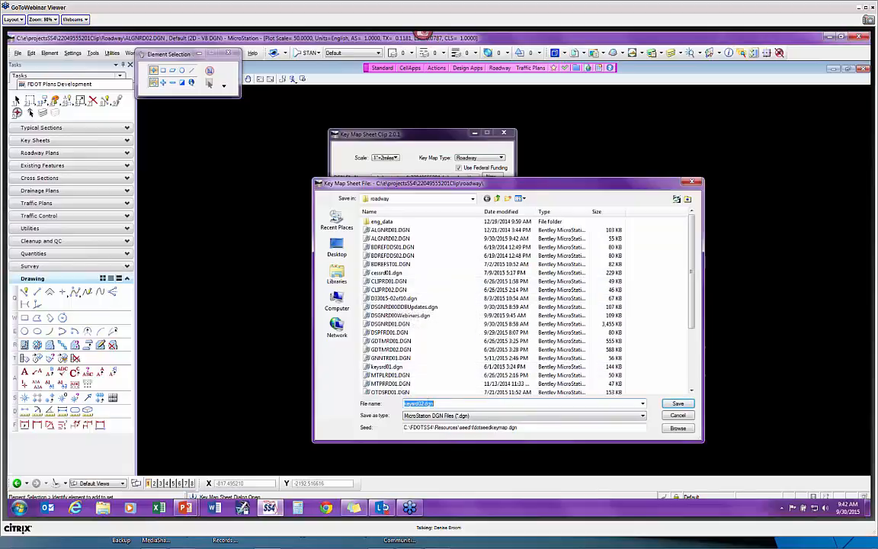
{"action": "left_click", "coordinate": [678, 405]}
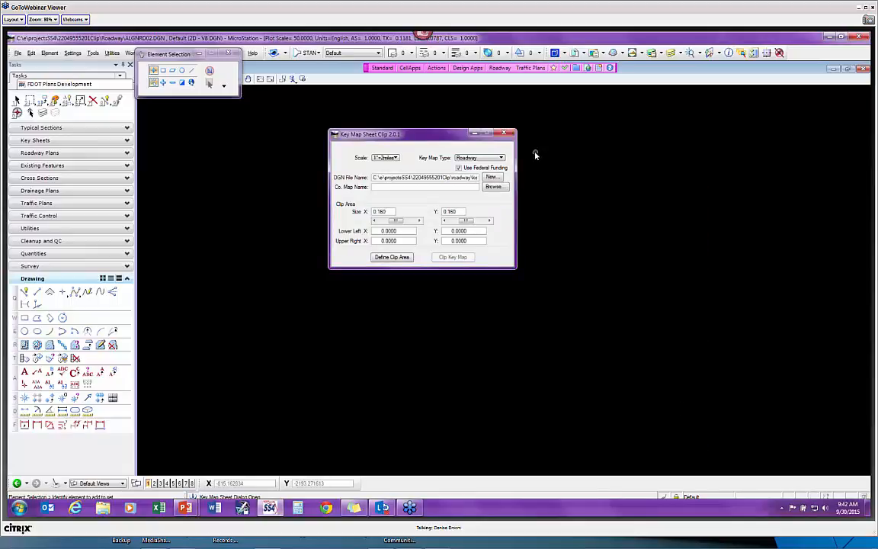
- Choose Wakulla.dgn from the roadway folder as the county map
{"action": "left_click", "coordinate": [493, 188]}
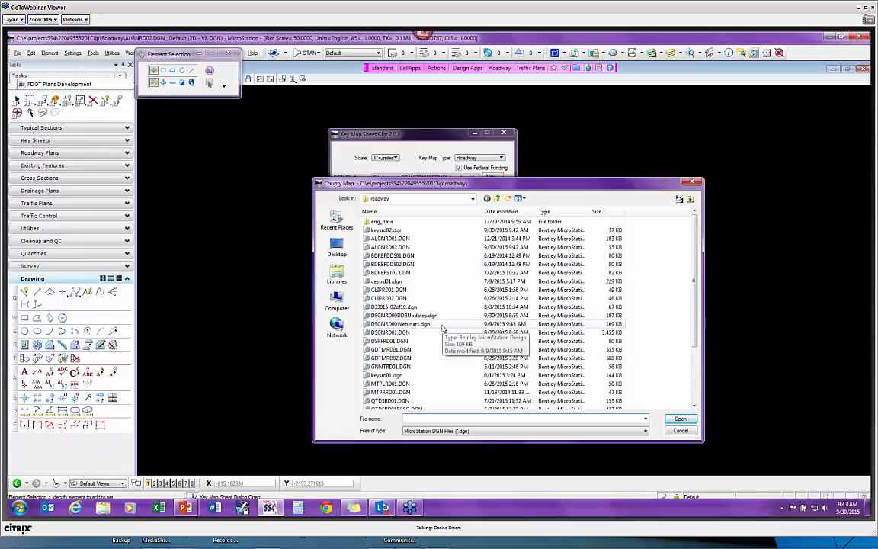
{"action": "left_click_drag", "start_coordinate": [695, 267], "coordinate": [695, 329]}
{"action": "left_click", "coordinate": [402, 392]}
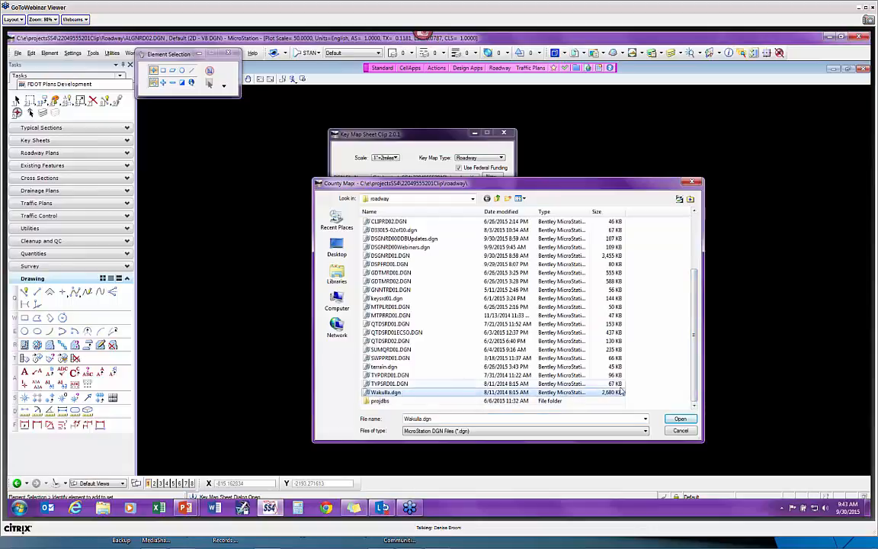
{"action": "left_click", "coordinate": [681, 420]}
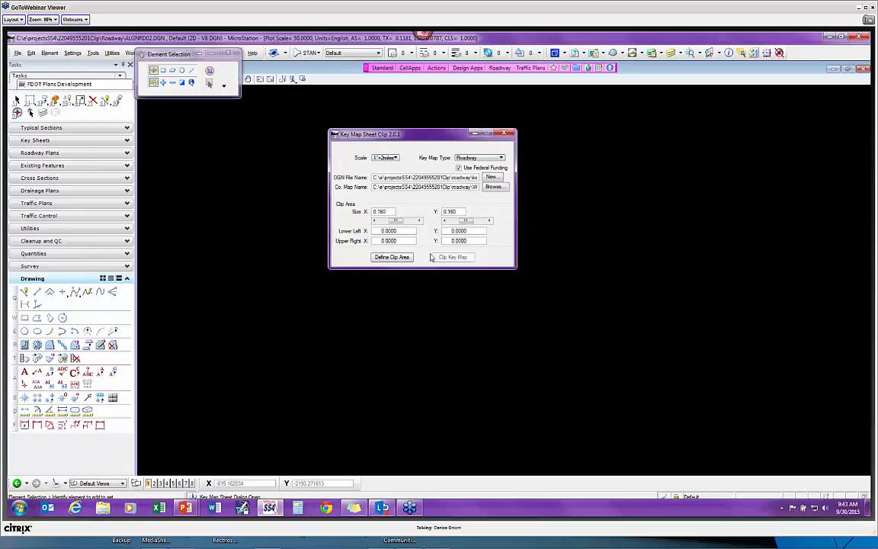
- Define the clip area over the coastal part of the Wakulla County map, redefine its position once, and clip the key map
{"action": "left_click", "coordinate": [391, 258]}
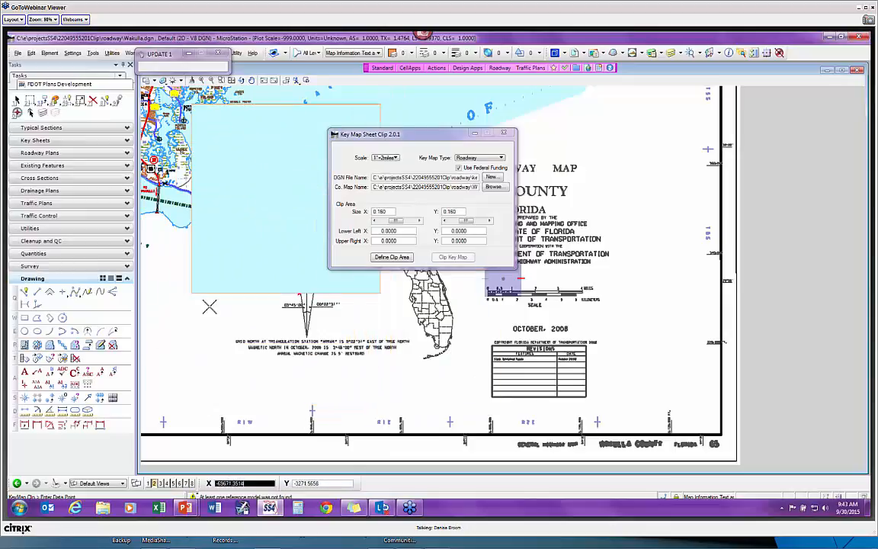
{"action": "scroll", "coordinate": [222, 249], "scroll_direction": "down", "scroll_amount": 5}
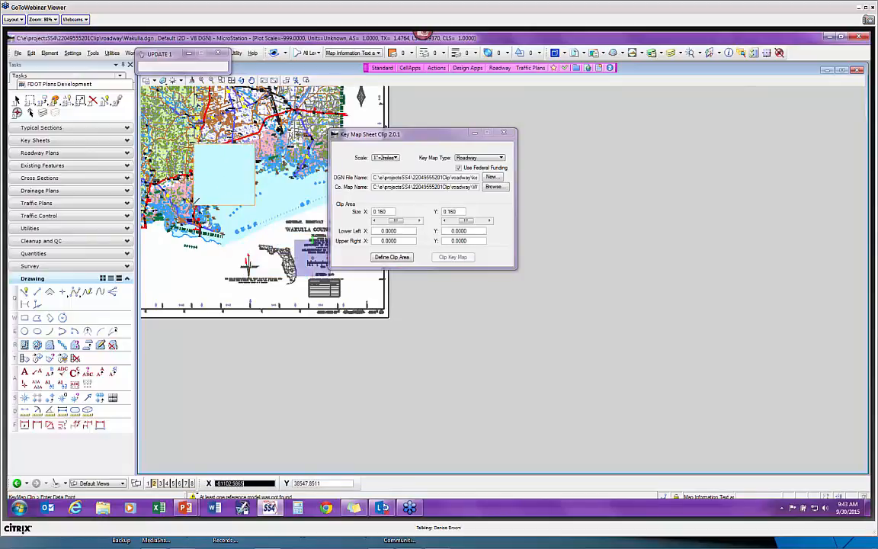
{"action": "left_click", "coordinate": [180, 206]}
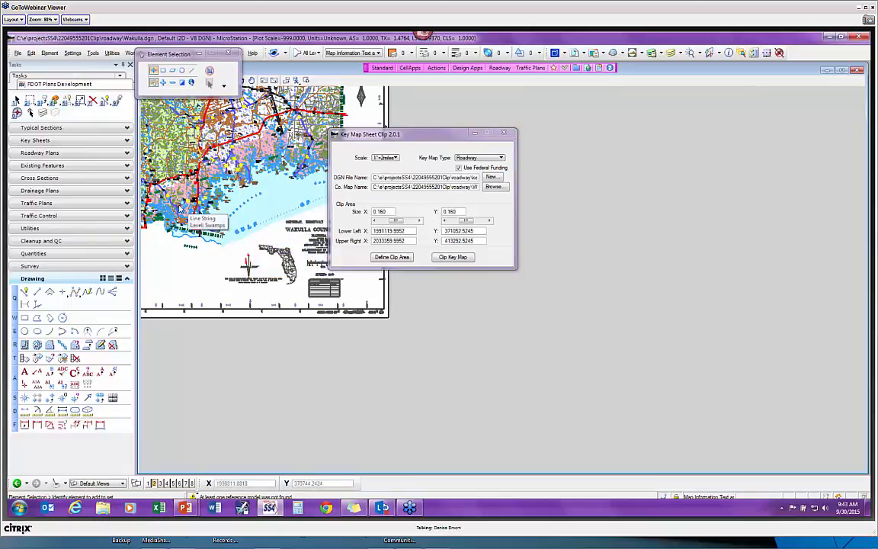
{"action": "left_click", "coordinate": [392, 258]}
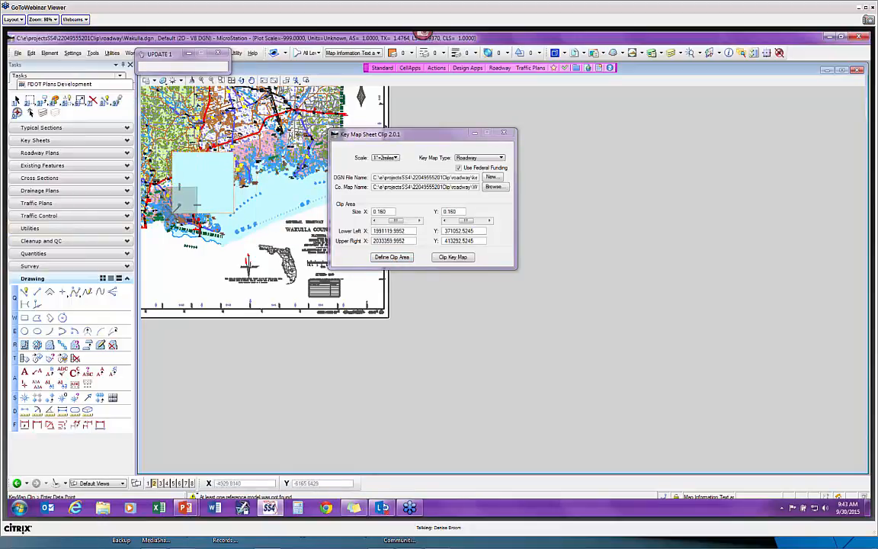
{"action": "left_click", "coordinate": [191, 199]}
{"action": "left_click", "coordinate": [453, 257]}
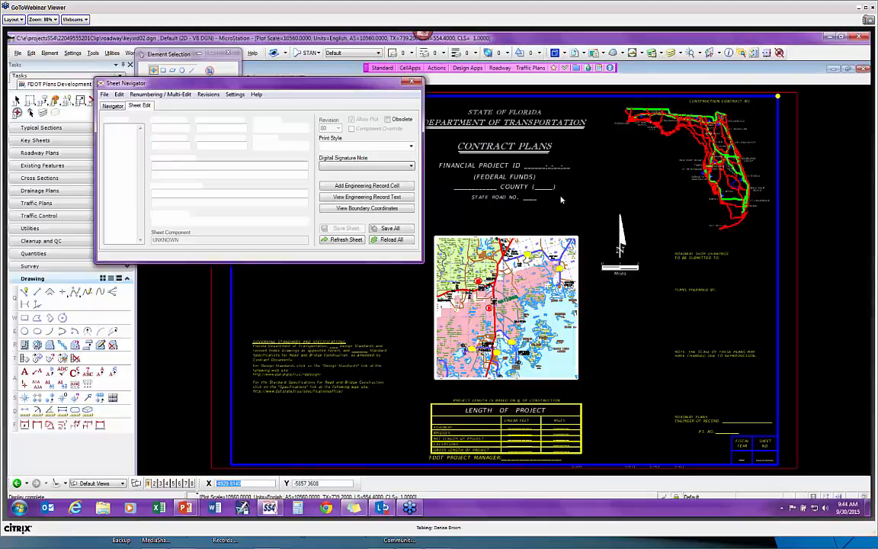
- Move the Sheet Navigator aside to examine the clipped key sheet, and close it
{"action": "left_click_drag", "start_coordinate": [240, 87], "coordinate": [242, 162]}
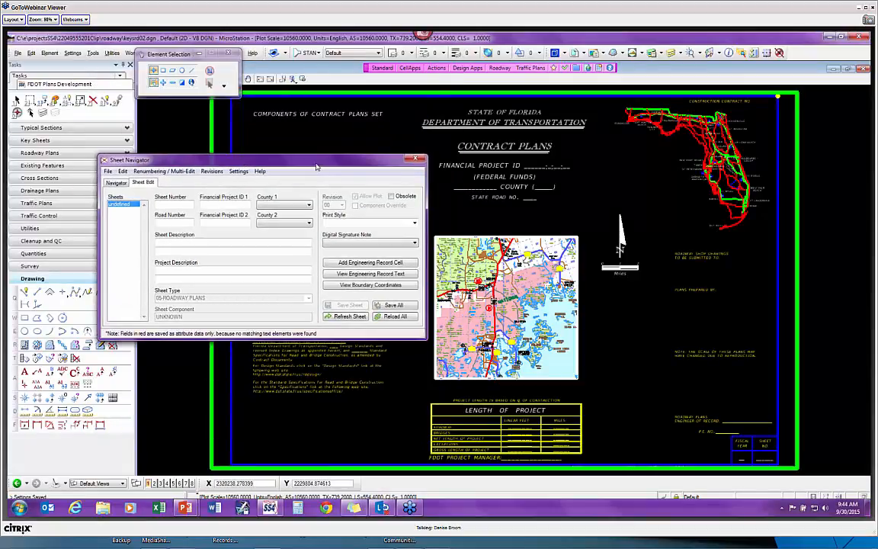
{"action": "left_click_drag", "start_coordinate": [316, 165], "coordinate": [518, 119]}
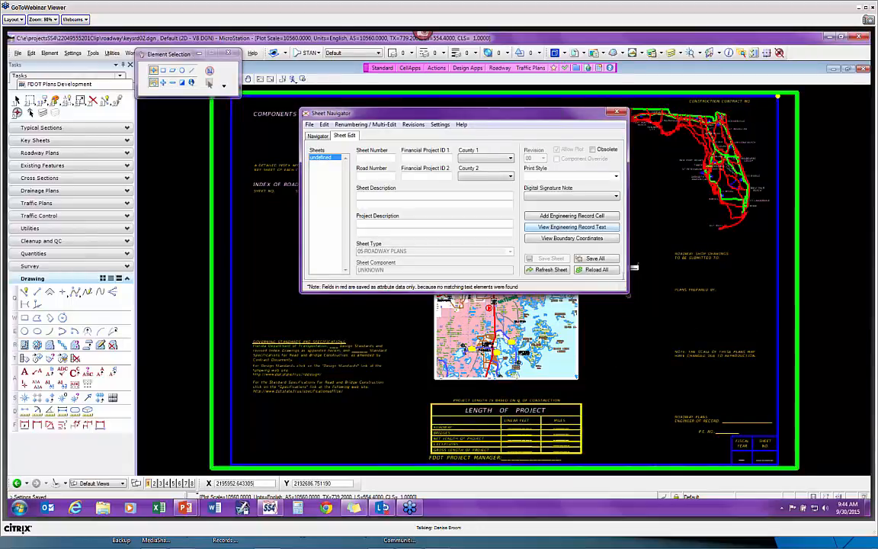
{"action": "mouse_move", "coordinate": [476, 122]}
{"action": "left_mouse_down"}
{"action": "mouse_move", "coordinate": [469, 178]}
{"action": "mouse_move", "coordinate": [343, 290]}
{"action": "mouse_move", "coordinate": [301, 288]}
{"action": "mouse_move", "coordinate": [292, 249]}
{"action": "left_mouse_up"}
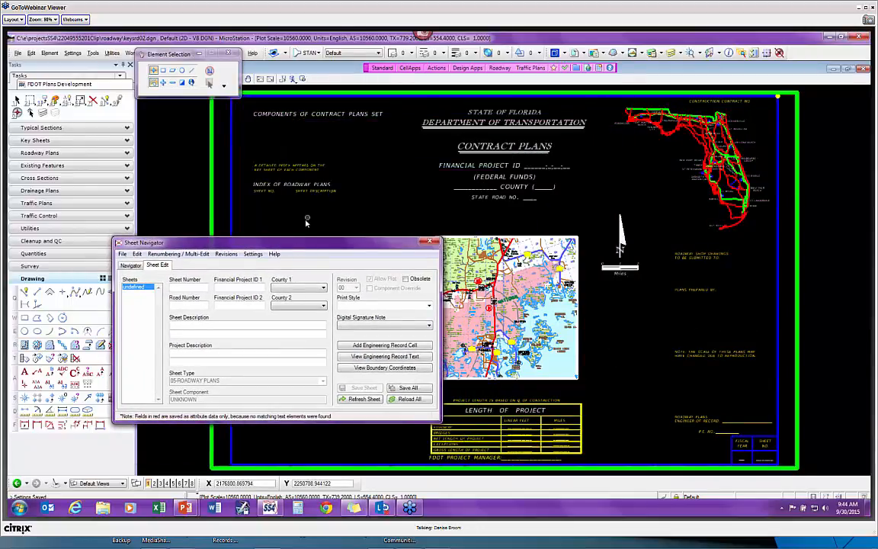
{"action": "left_click", "coordinate": [428, 243]}
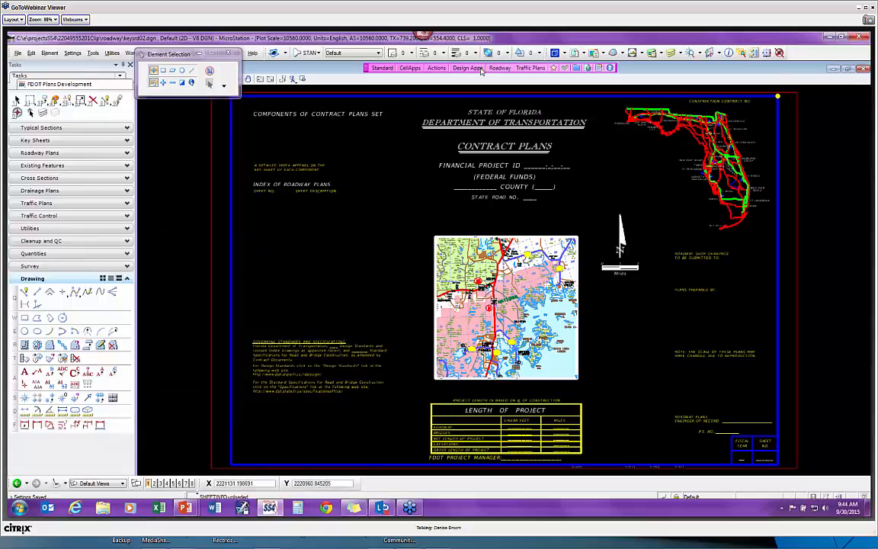
- Insert the Signalization Keysheet (w/FA) w/o Map into the file and inspect the placed sheet
{"action": "left_click", "coordinate": [435, 68]}
{"action": "mouse_move", "coordinate": [447, 139]}
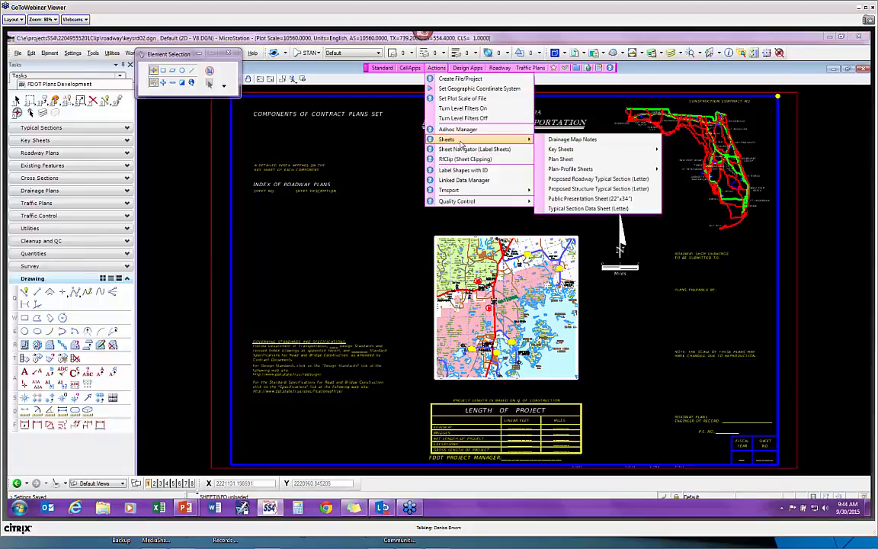
{"action": "mouse_move", "coordinate": [582, 149]}
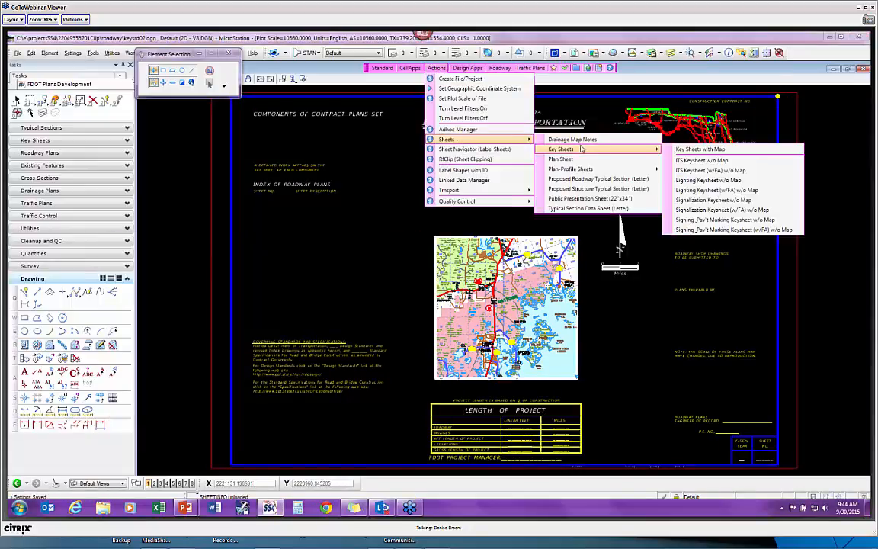
{"action": "left_click", "coordinate": [700, 214]}
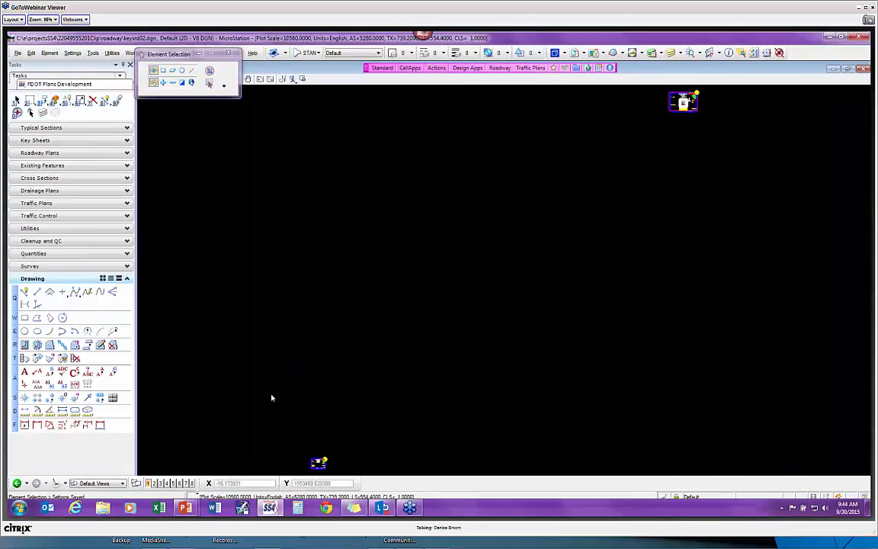
{"action": "scroll", "coordinate": [316, 467], "scroll_direction": "up", "scroll_amount": 5}
{"action": "middle_click_drag", "start_coordinate": [384, 450], "coordinate": [387, 316]}
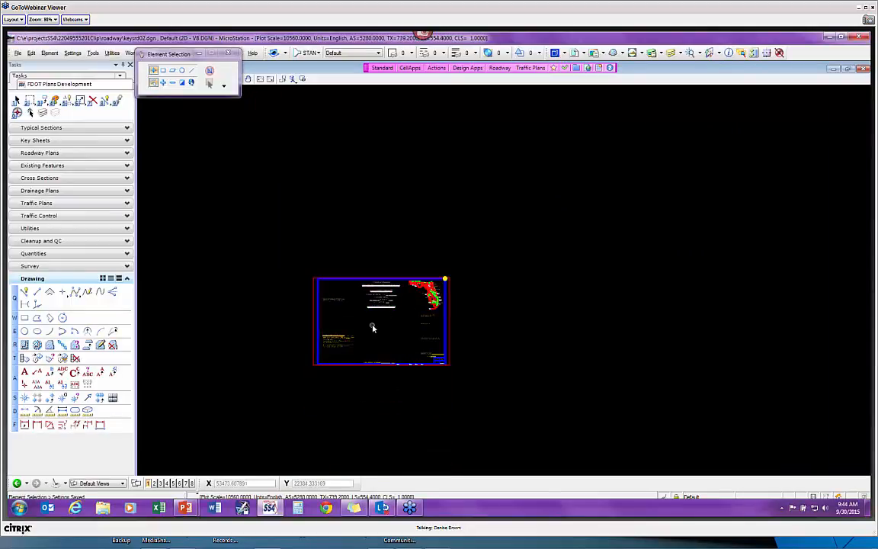
{"action": "scroll", "coordinate": [373, 328], "scroll_direction": "up", "scroll_amount": 5}
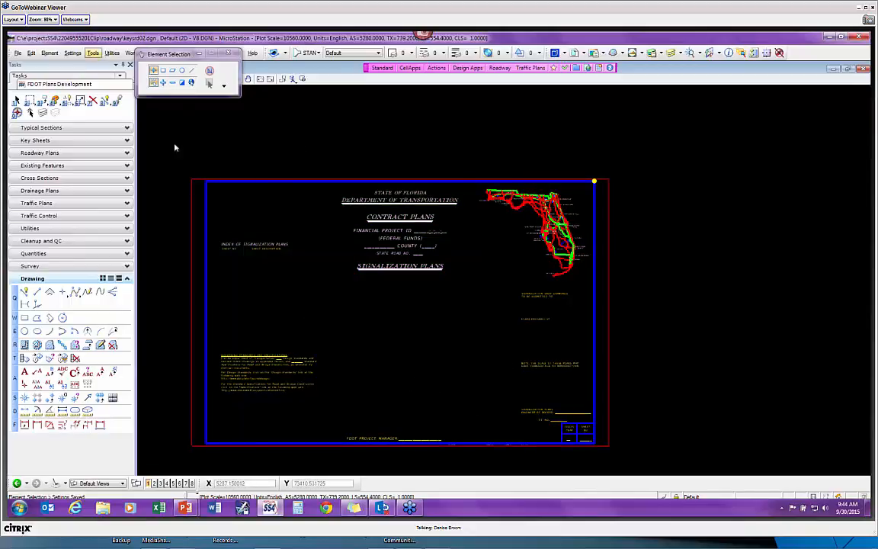
- Place a Plan Sheet directly below the signalization key sheet and end the cell placement
{"action": "left_click", "coordinate": [436, 68]}
{"action": "mouse_move", "coordinate": [447, 139]}
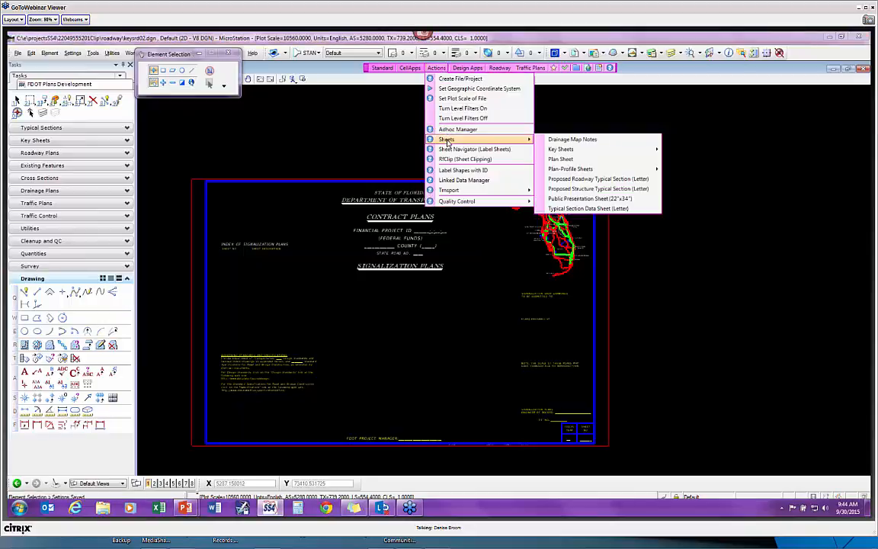
{"action": "mouse_move", "coordinate": [631, 161]}
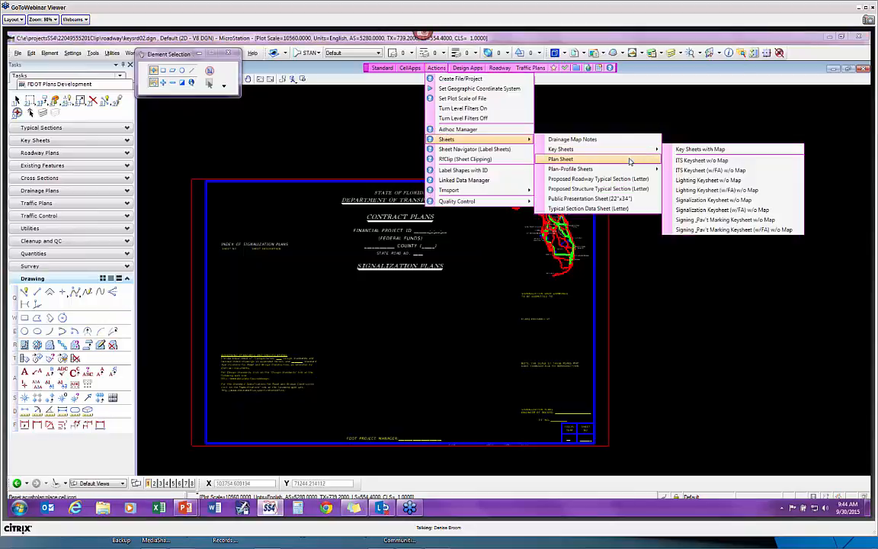
{"action": "left_click", "coordinate": [577, 160]}
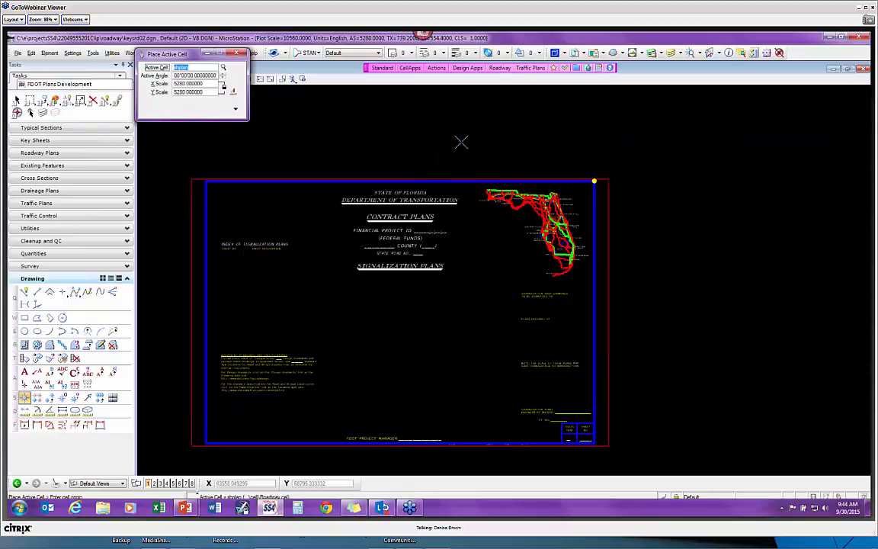
{"action": "scroll", "coordinate": [462, 142], "scroll_direction": "down", "scroll_amount": 3}
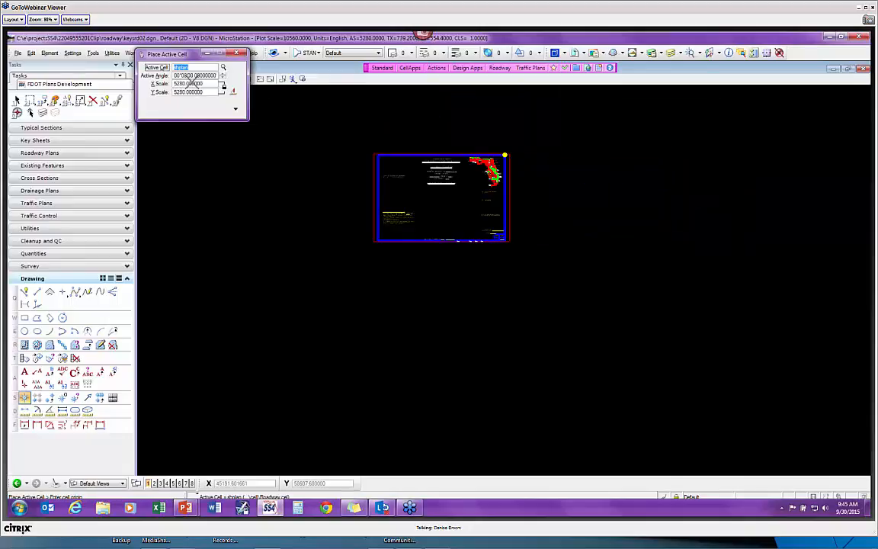
{"action": "left_click", "coordinate": [375, 336]}
{"action": "key", "text": "Escape"}
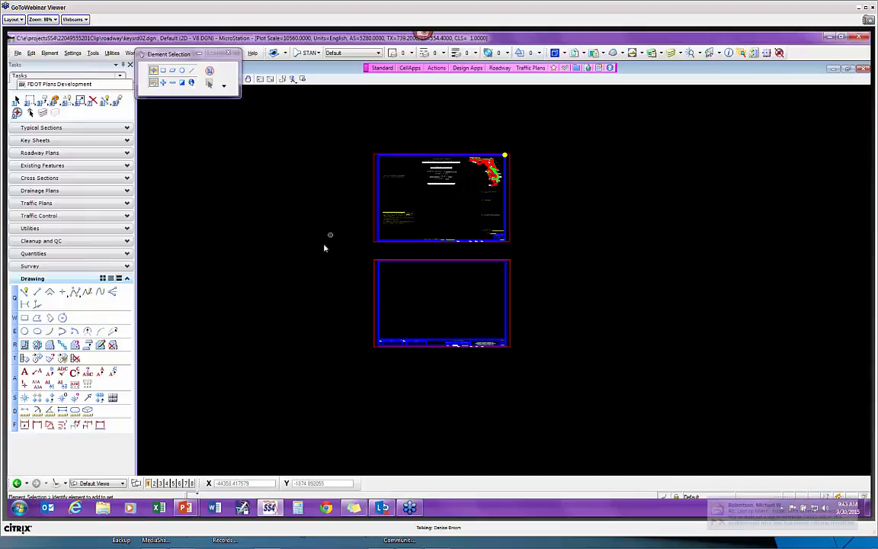
- Place a Plan-Profile Sheet (Standard) to the right of the key and plan sheets and end the placement
{"action": "left_click", "coordinate": [436, 67]}
{"action": "mouse_move", "coordinate": [458, 140]}
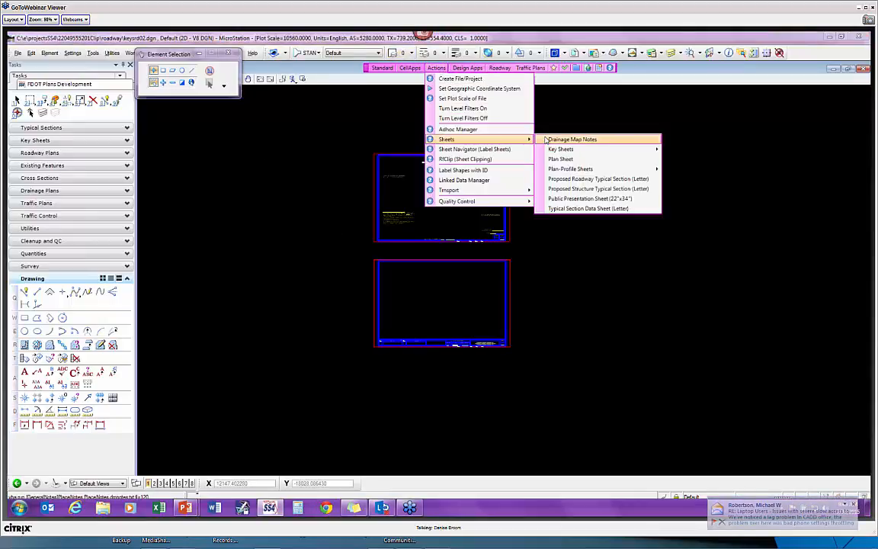
{"action": "mouse_move", "coordinate": [593, 171]}
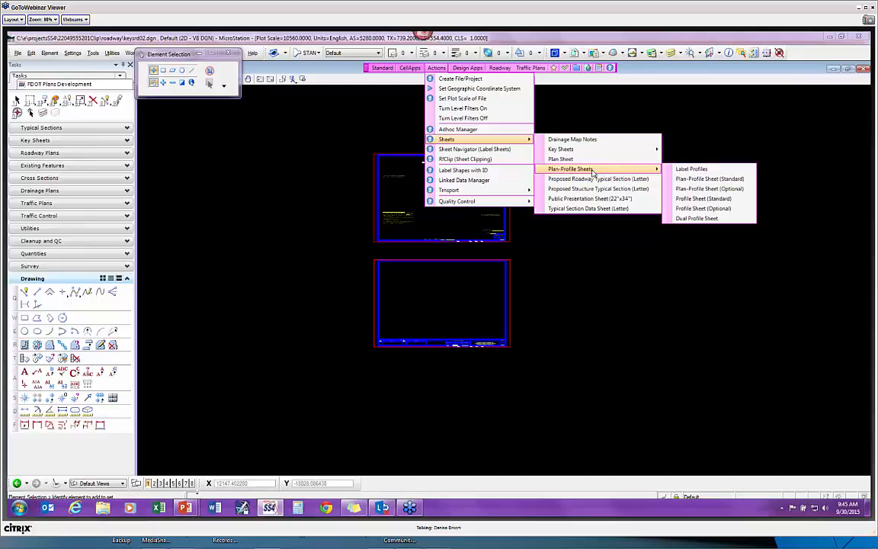
{"action": "left_click", "coordinate": [705, 178]}
{"action": "left_click", "coordinate": [558, 240]}
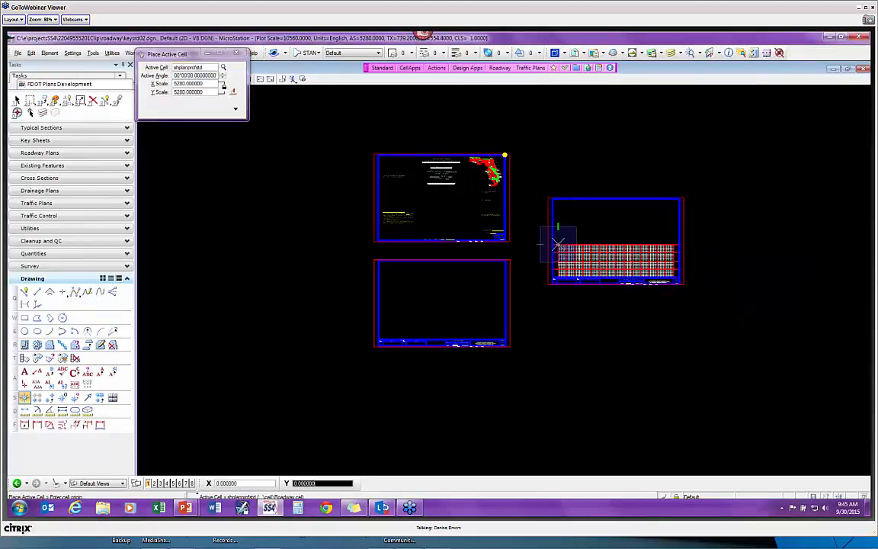
{"action": "key", "text": "Escape"}
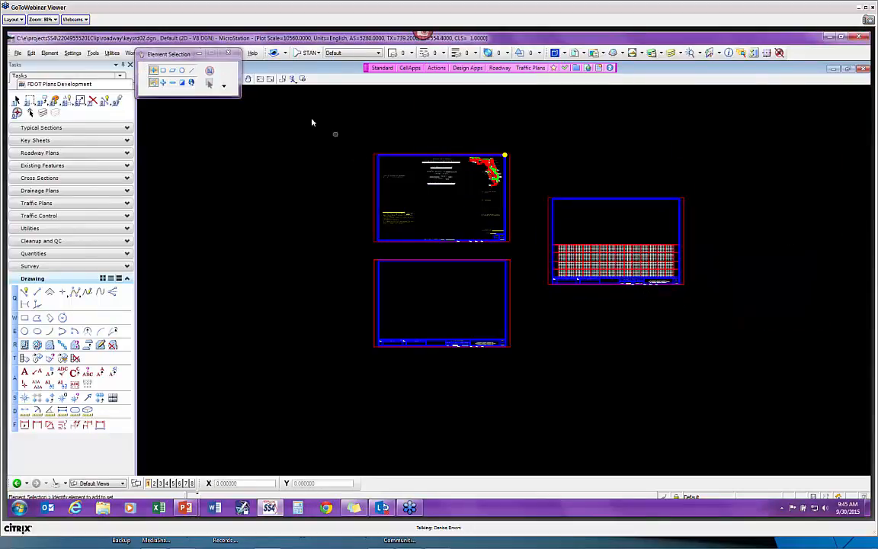
- Place a Plan-Profile Sheet (Optional) beside the standard one and compare the profile grids of the two sheets
{"action": "left_click", "coordinate": [437, 69]}
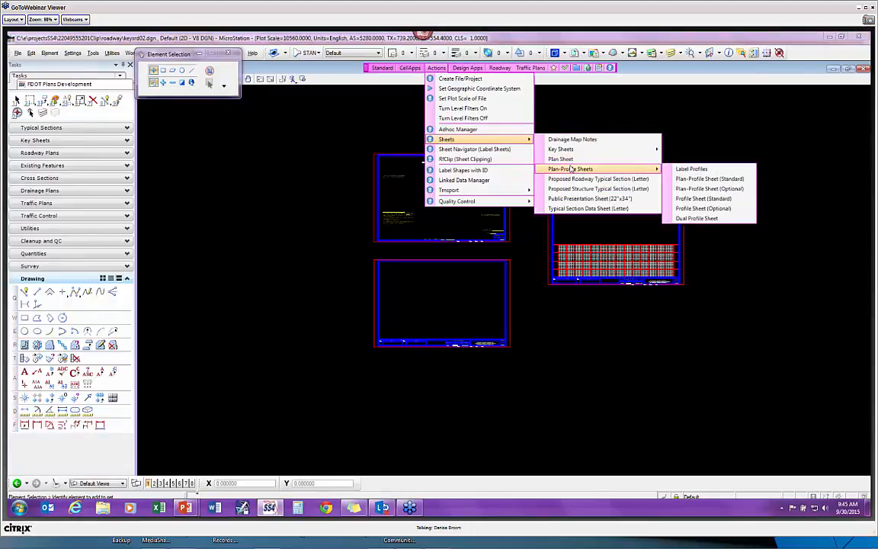
{"action": "left_click", "coordinate": [709, 188]}
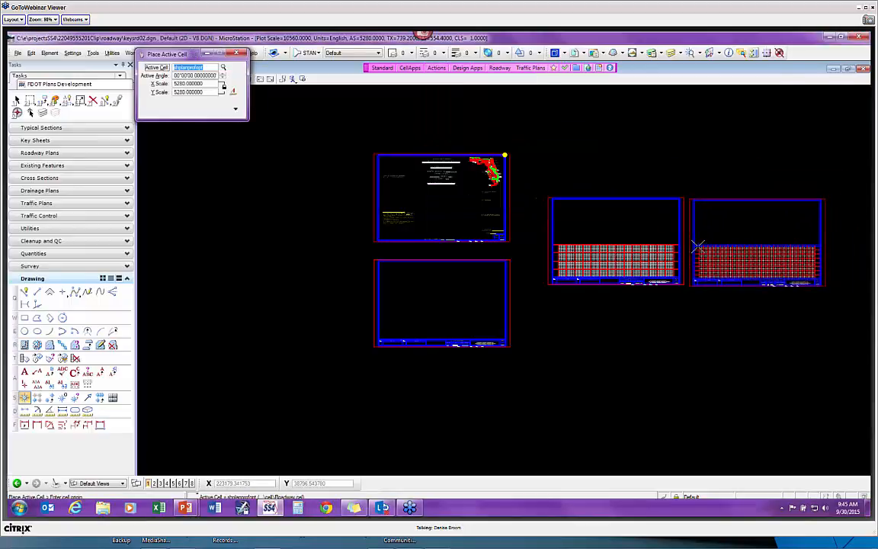
{"action": "left_click", "coordinate": [694, 245]}
{"action": "scroll", "coordinate": [675, 265], "scroll_direction": "up", "scroll_amount": 3}
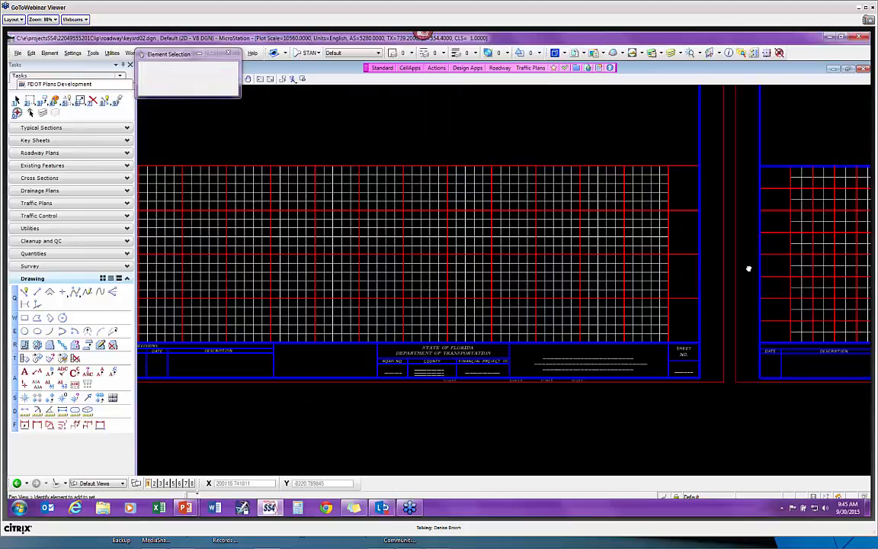
{"action": "scroll", "coordinate": [739, 264], "scroll_direction": "up", "scroll_amount": 2}
{"action": "middle_click_drag", "start_coordinate": [733, 260], "coordinate": [537, 216]}
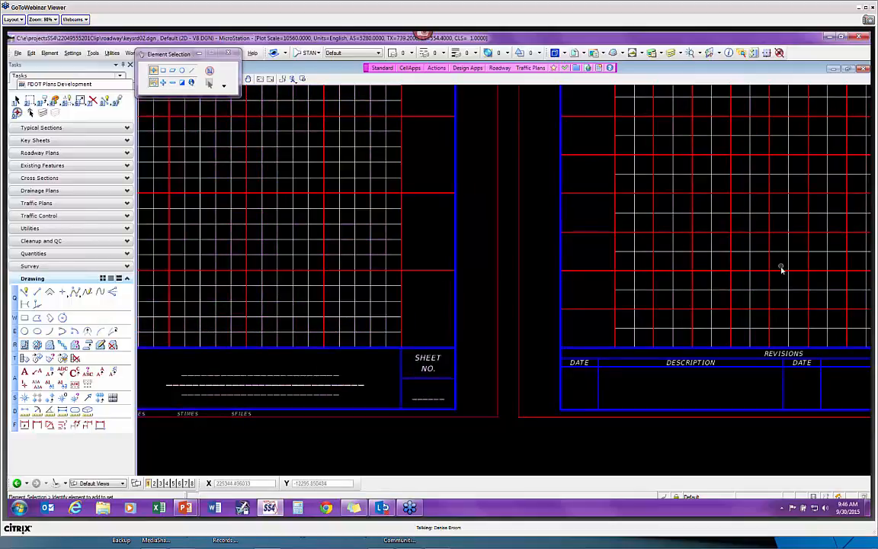
{"action": "scroll", "coordinate": [781, 269], "scroll_direction": "down", "scroll_amount": 4}
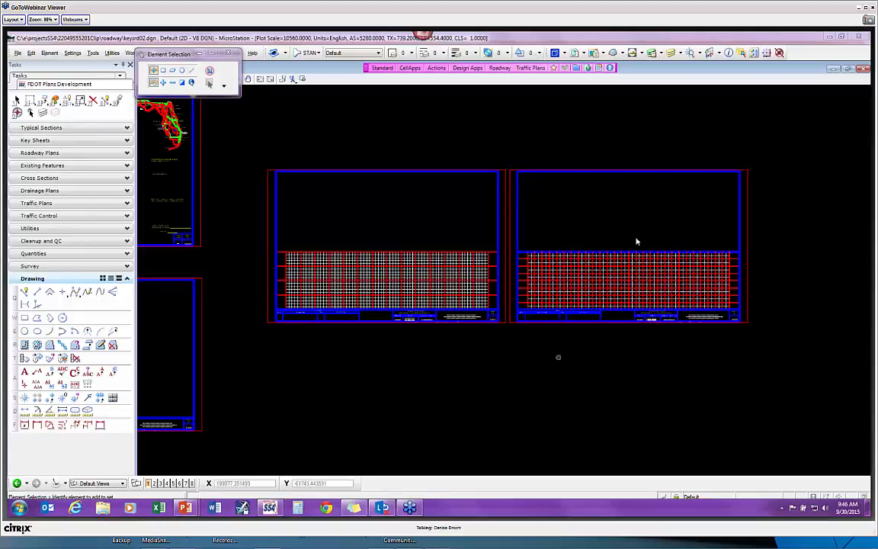
{"action": "left_click", "coordinate": [441, 70]}
{"action": "left_click", "coordinate": [268, 393]}
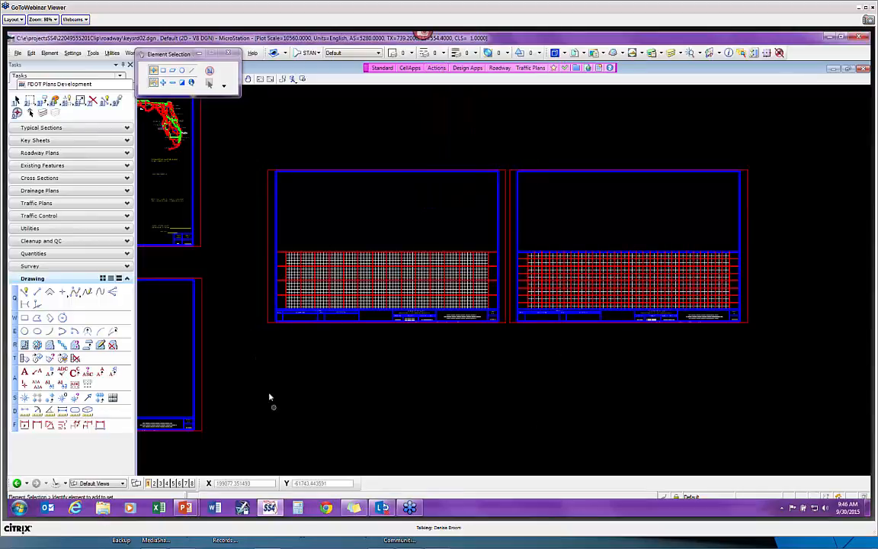
{"action": "left_click", "coordinate": [18, 53]}
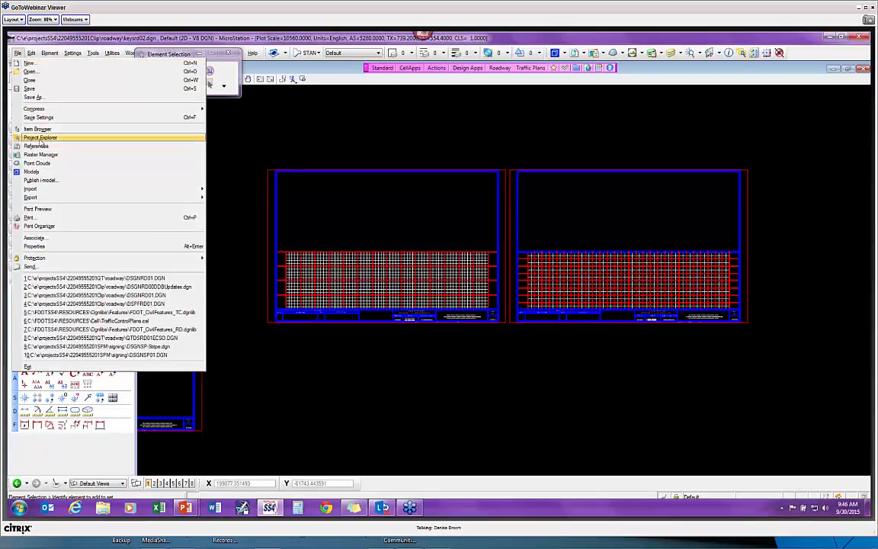
{"action": "left_click", "coordinate": [157, 304]}
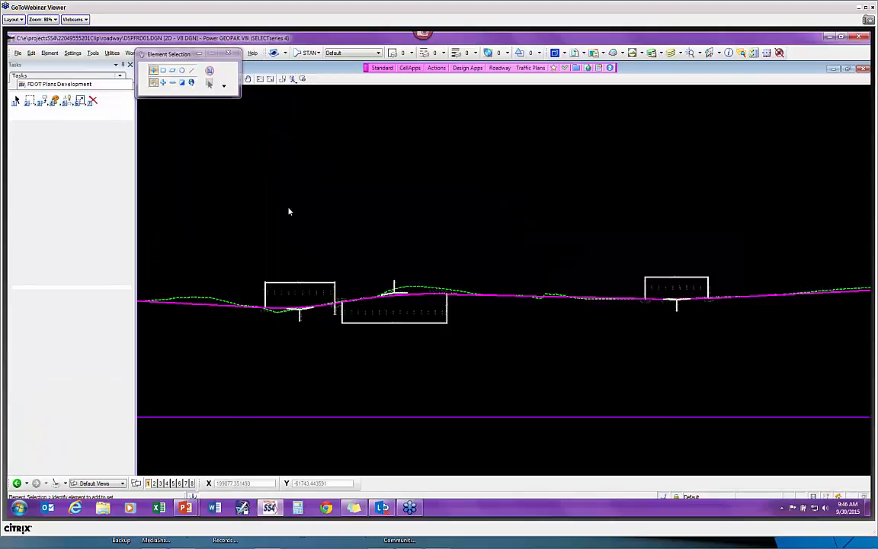
- Start the Label Profiles tool, move its dialog clear of the profile, and identify the profile cell in the drawing
{"action": "left_click", "coordinate": [436, 67]}
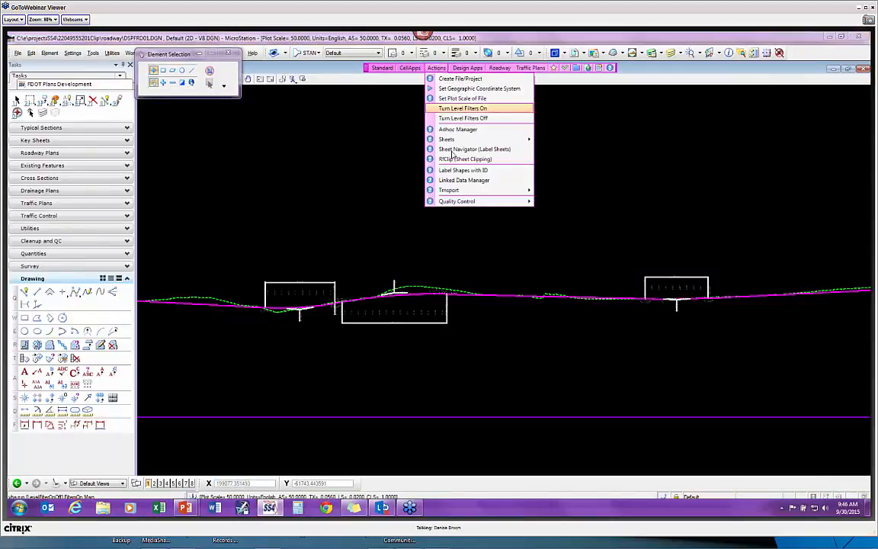
{"action": "mouse_move", "coordinate": [449, 140]}
{"action": "mouse_move", "coordinate": [568, 169]}
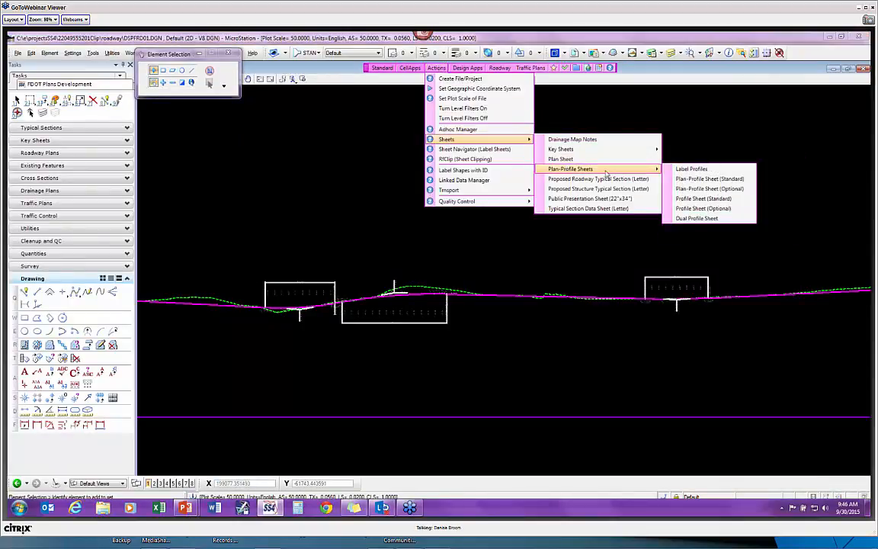
{"action": "left_click", "coordinate": [688, 170]}
{"action": "left_click_drag", "start_coordinate": [398, 211], "coordinate": [408, 124]}
{"action": "left_click", "coordinate": [377, 224]}
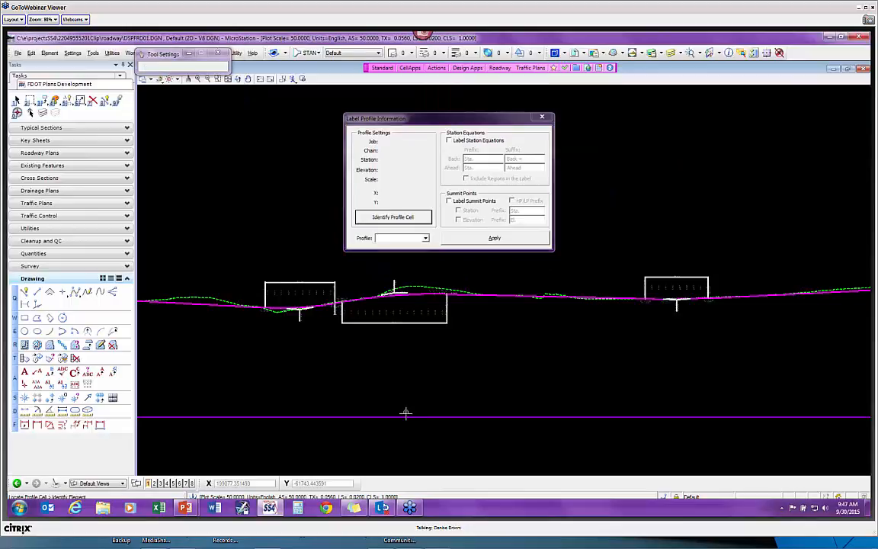
{"action": "left_click", "coordinate": [424, 391]}
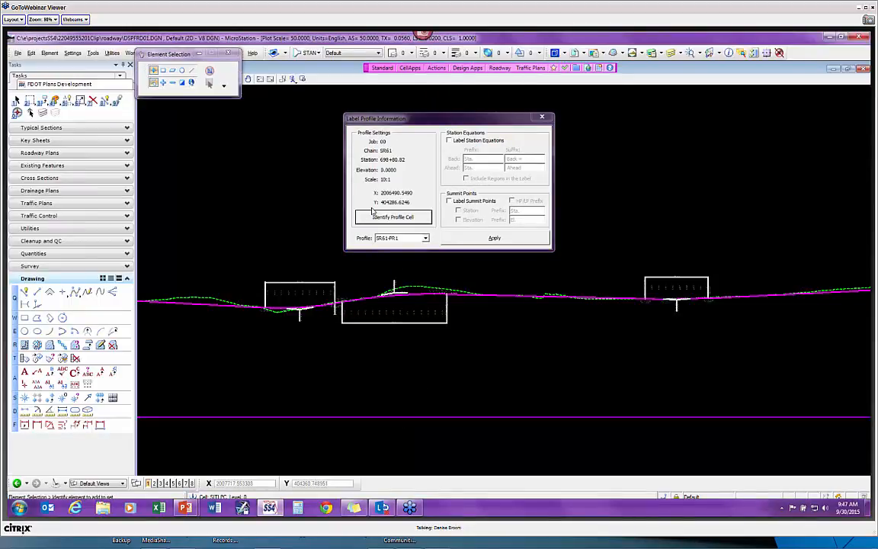
- Enable station equation labels and summit point labels with station and elevation, apply them to profile SR61-PR1, and inspect the placed labels
{"action": "left_click", "coordinate": [449, 140]}
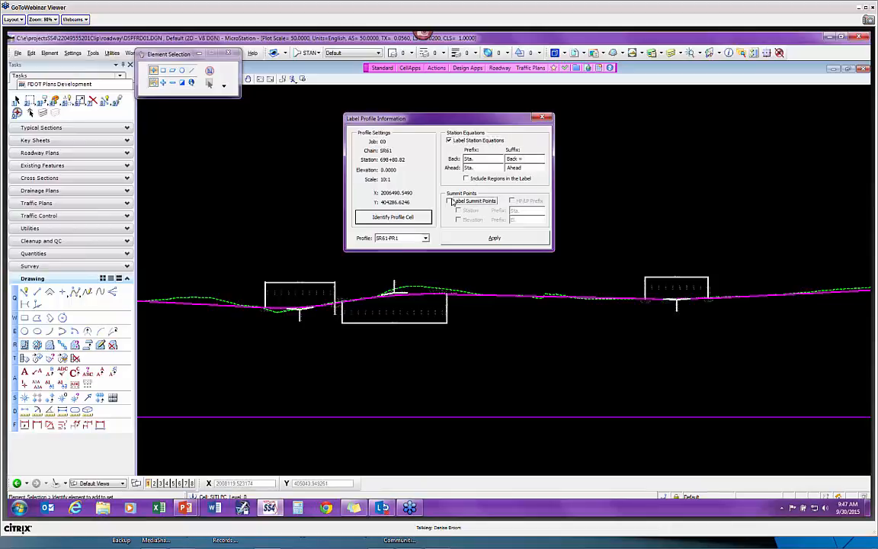
{"action": "left_click", "coordinate": [452, 201]}
{"action": "left_click", "coordinate": [458, 220]}
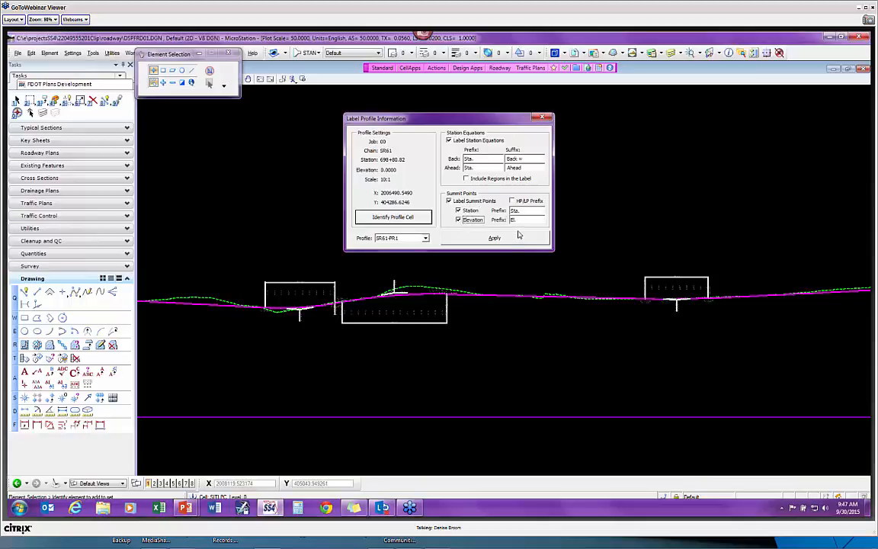
{"action": "left_click", "coordinate": [488, 238]}
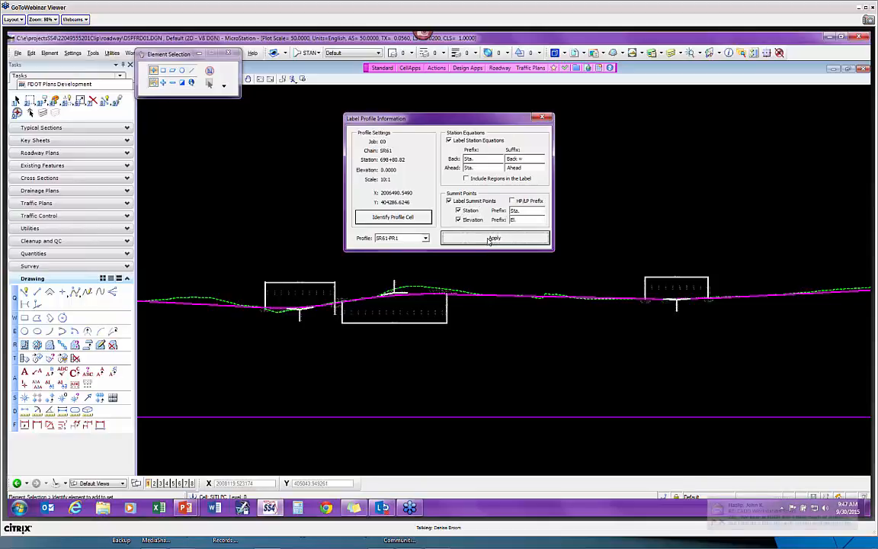
{"action": "scroll", "coordinate": [650, 299], "scroll_direction": "up", "scroll_amount": 5}
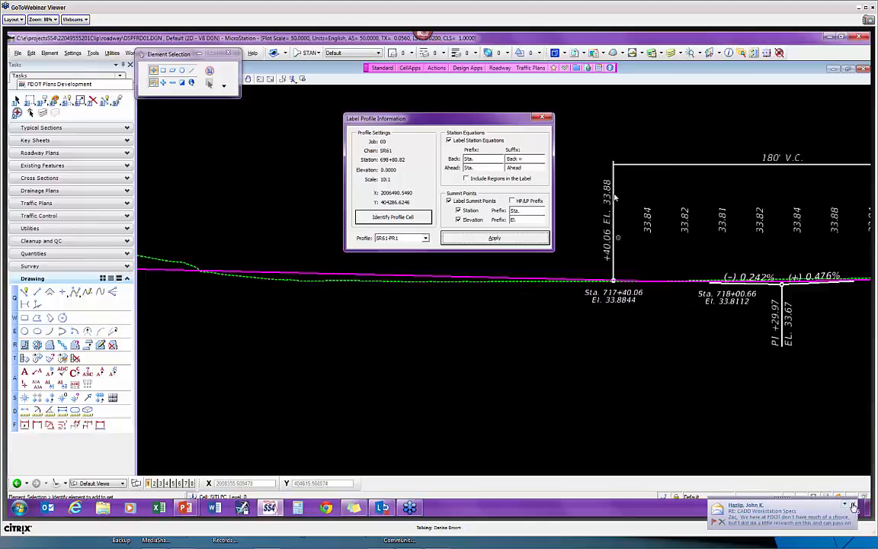
{"action": "scroll", "coordinate": [625, 297], "scroll_direction": "up", "scroll_amount": 2}
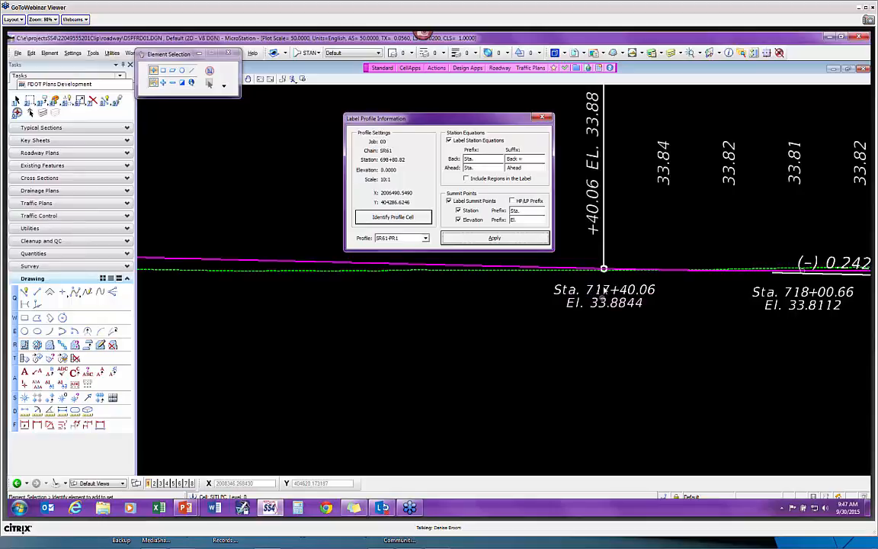
- Turn off elevation for the summit point labels and delete the two summit labels already placed below the profile
{"action": "left_click", "coordinate": [458, 220]}
{"action": "left_click", "coordinate": [32, 53]}
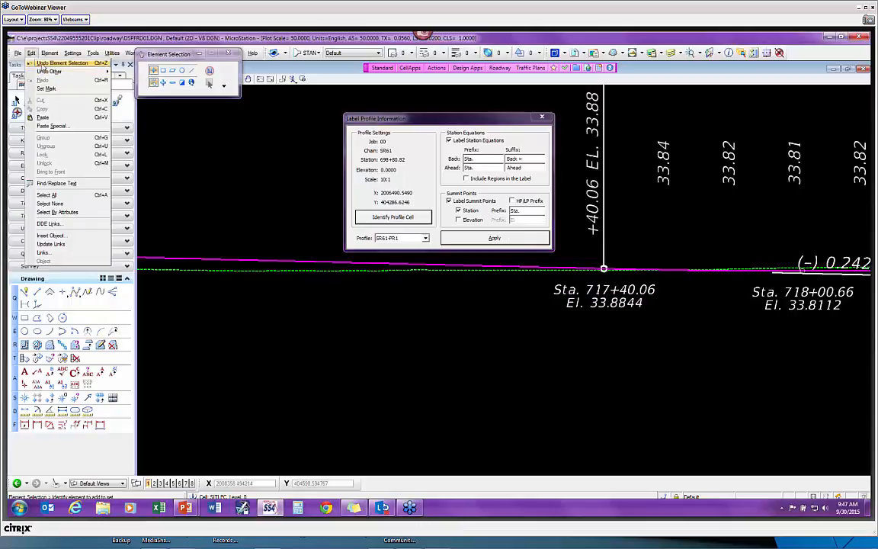
{"action": "left_click", "coordinate": [44, 62]}
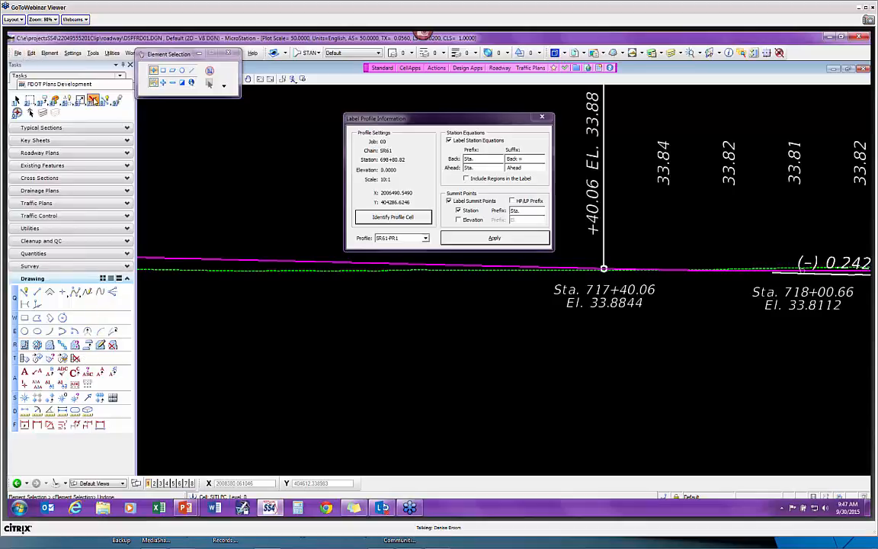
{"action": "left_click", "coordinate": [92, 100]}
{"action": "left_click", "coordinate": [614, 293]}
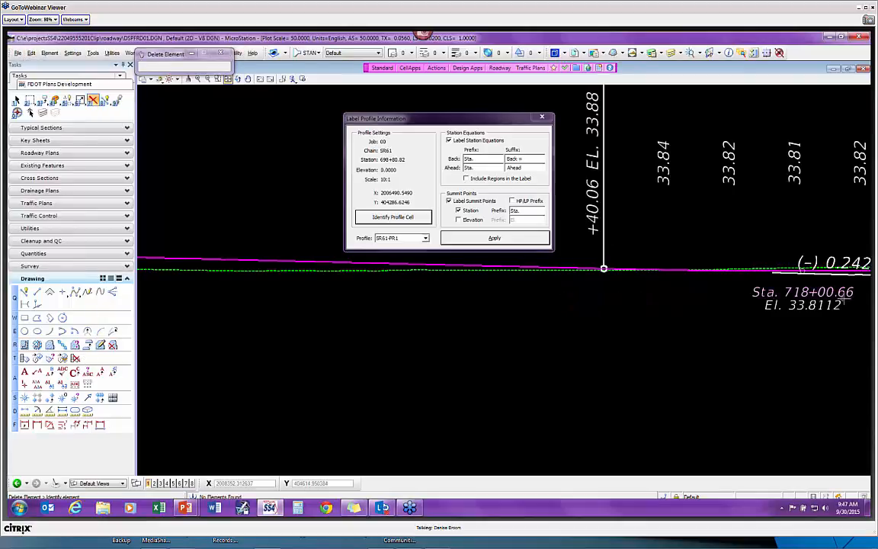
{"action": "left_click", "coordinate": [831, 303]}
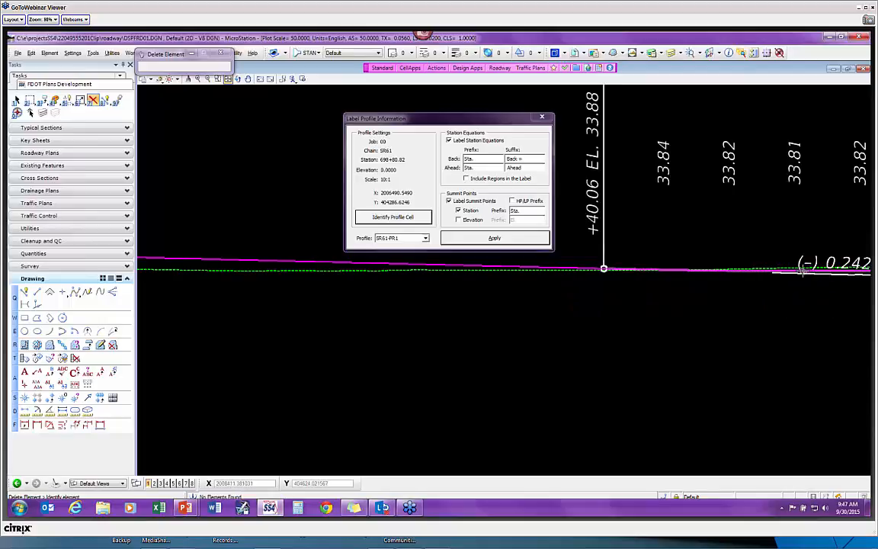
- Apply the station-only summit labels, re-enable elevation, and apply the summit point labels again
{"action": "left_click", "coordinate": [495, 238]}
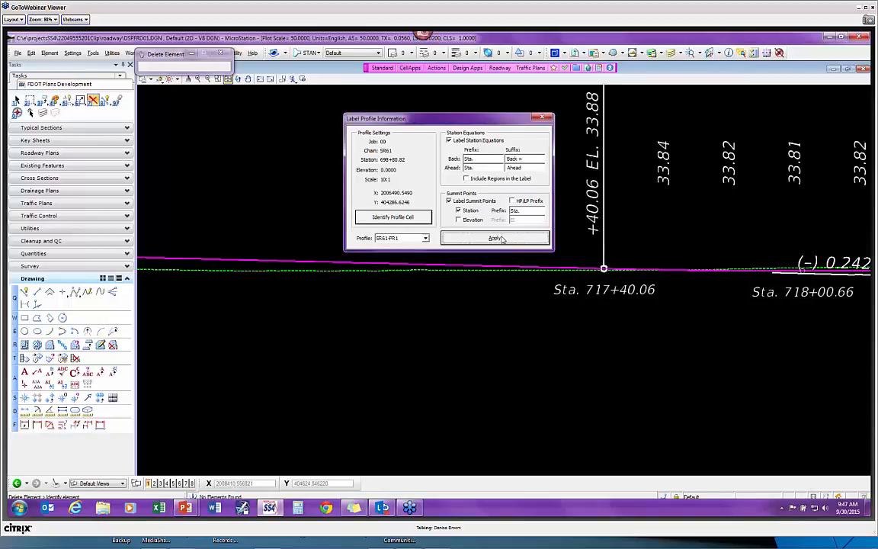
{"action": "left_click", "coordinate": [459, 220]}
{"action": "left_click", "coordinate": [475, 241]}
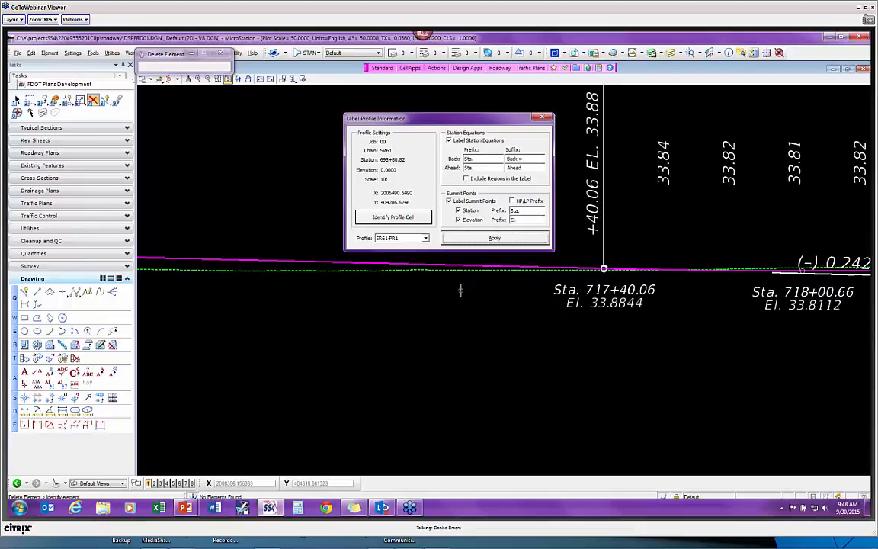